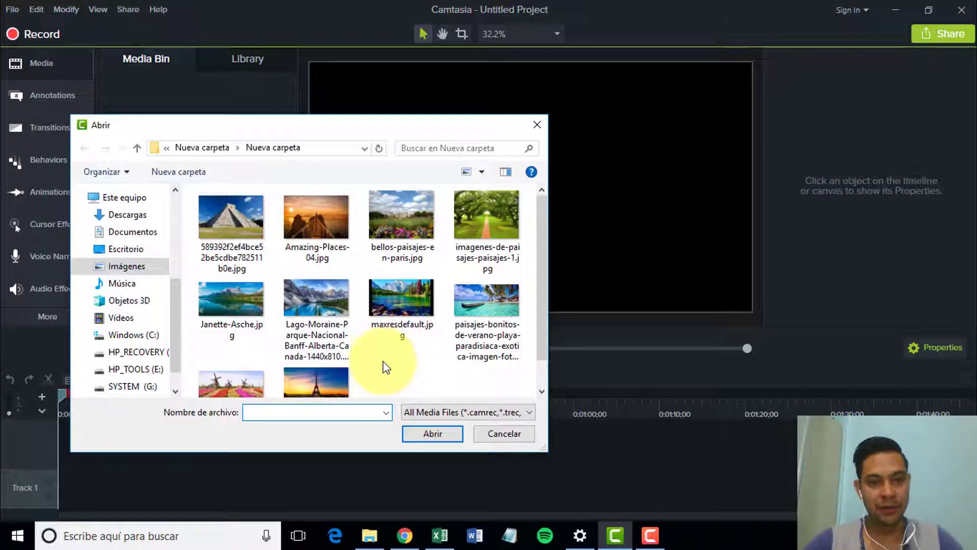
# Step: Import all ten landscape images from the open folder into the media bin
pyautogui.click(219, 223)
pyautogui.hotkey('ctrl', 'a')
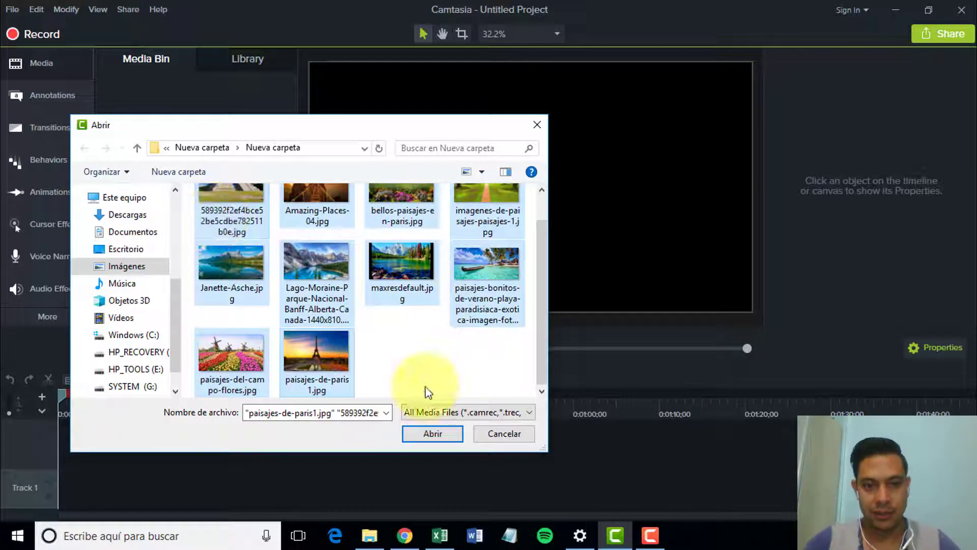
pyautogui.click(432, 433)
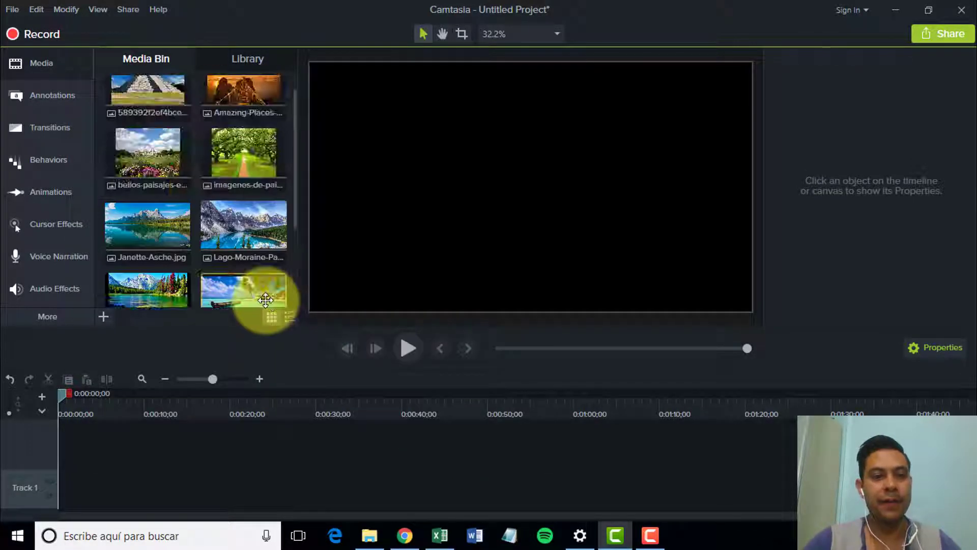
# Step: Place the first seven bin images end to end on Track 2 in bin order, from the pyramid through maxresdefault.jpg
pyautogui.moveTo(163, 109); pyautogui.dragTo(48, 450)
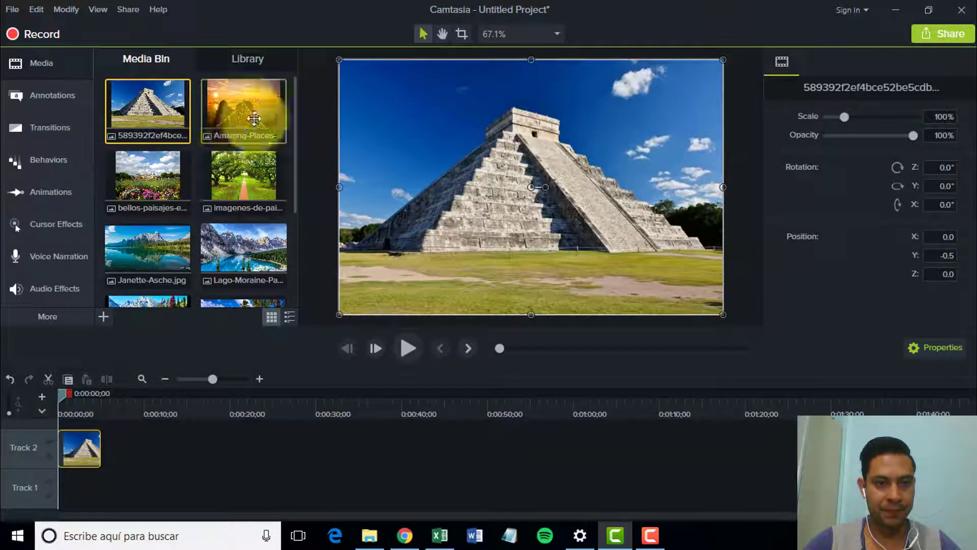
pyautogui.moveTo(243, 104); pyautogui.dragTo(102, 481)
pyautogui.moveTo(148, 176); pyautogui.dragTo(138, 488)
pyautogui.moveTo(243, 178); pyautogui.dragTo(185, 486)
pyautogui.moveTo(148, 257); pyautogui.dragTo(240, 476)
pyautogui.moveTo(243, 249); pyautogui.dragTo(267, 480)
pyautogui.moveTo(266, 479); pyautogui.dragTo(264, 481)
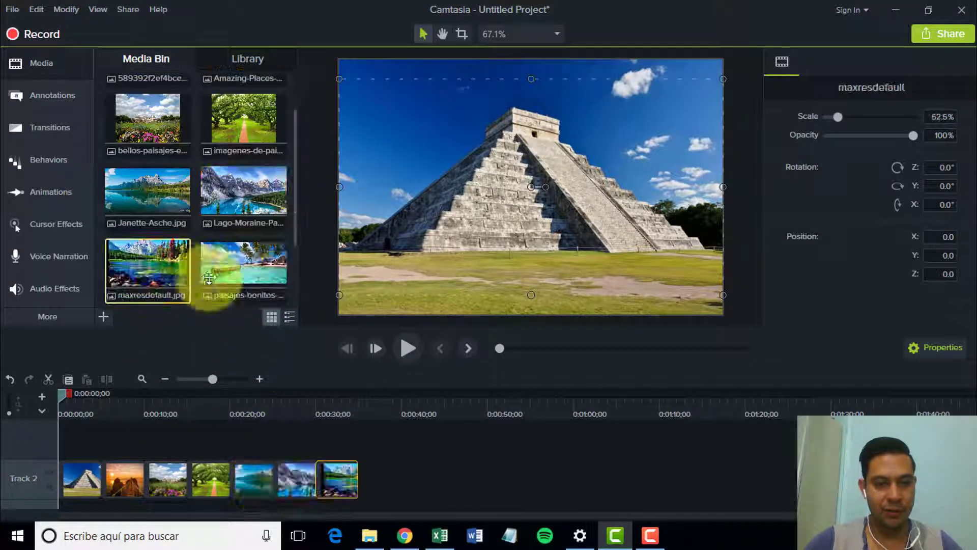
# Step: Append the tropical beach, flower field with windmills and Eiffel Tower images to the end of the Track 2 sequence
pyautogui.moveTo(209, 277); pyautogui.dragTo(350, 464)
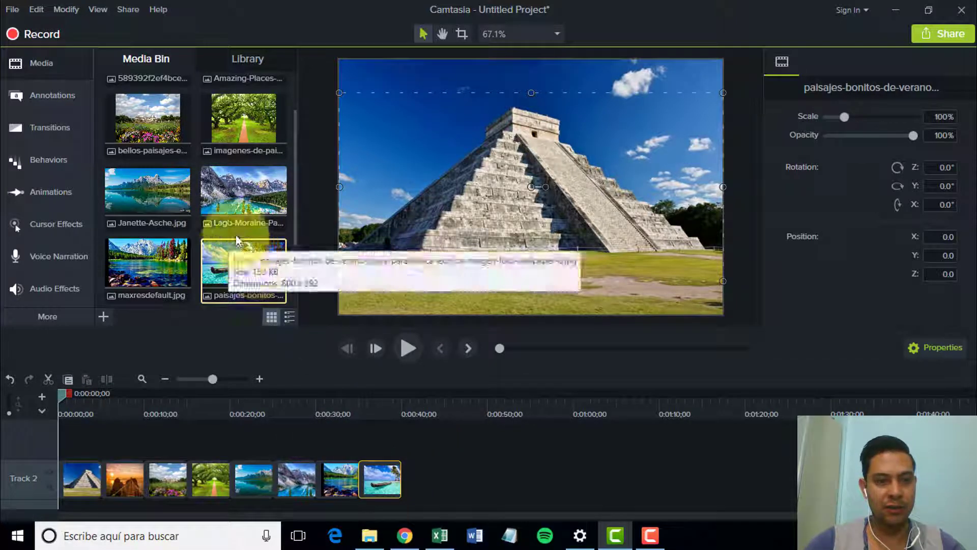
pyautogui.scroll(-1, 208, 244)
pyautogui.scroll(-1, 139, 266)
pyautogui.moveTo(140, 264); pyautogui.dragTo(409, 484)
pyautogui.moveTo(277, 290); pyautogui.dragTo(432, 450)
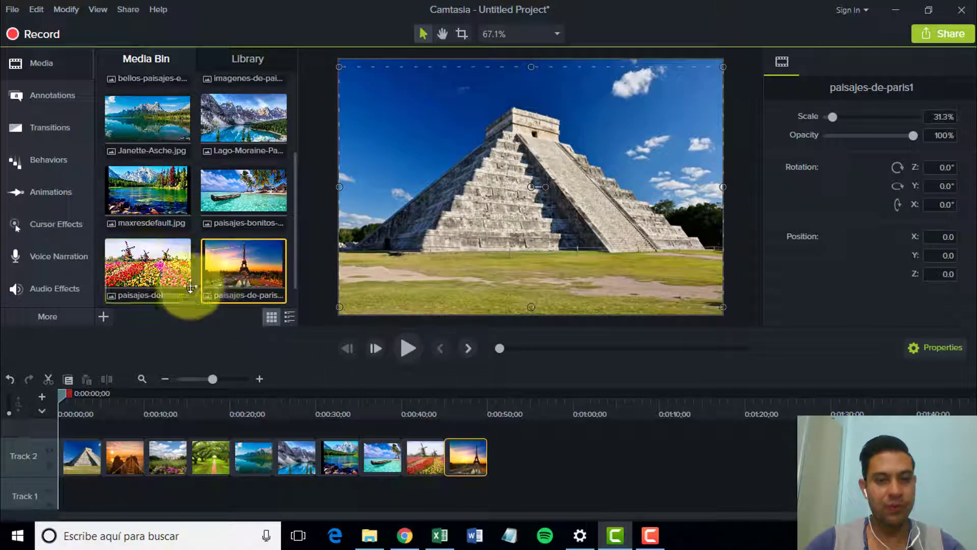
pyautogui.scroll(-1, 153, 242)
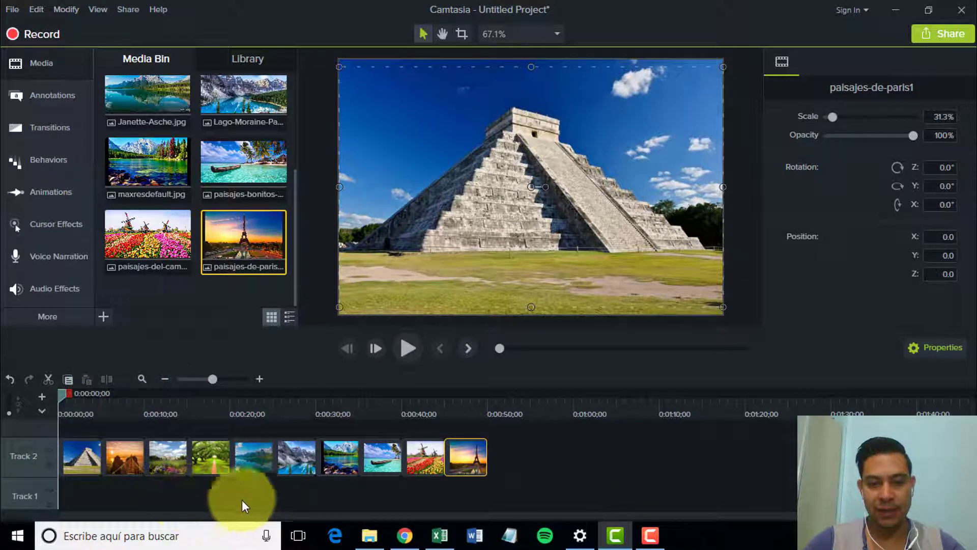
pyautogui.moveTo(145, 466); pyautogui.dragTo(149, 477)
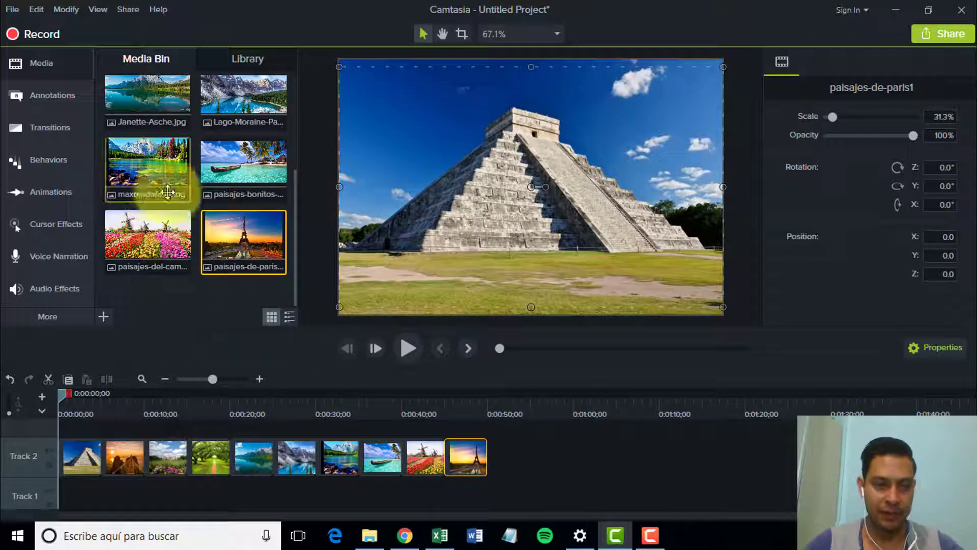
# Step: Select the pyramid image on the canvas and examine the transitions of the Fades type
pyautogui.click(382, 164)
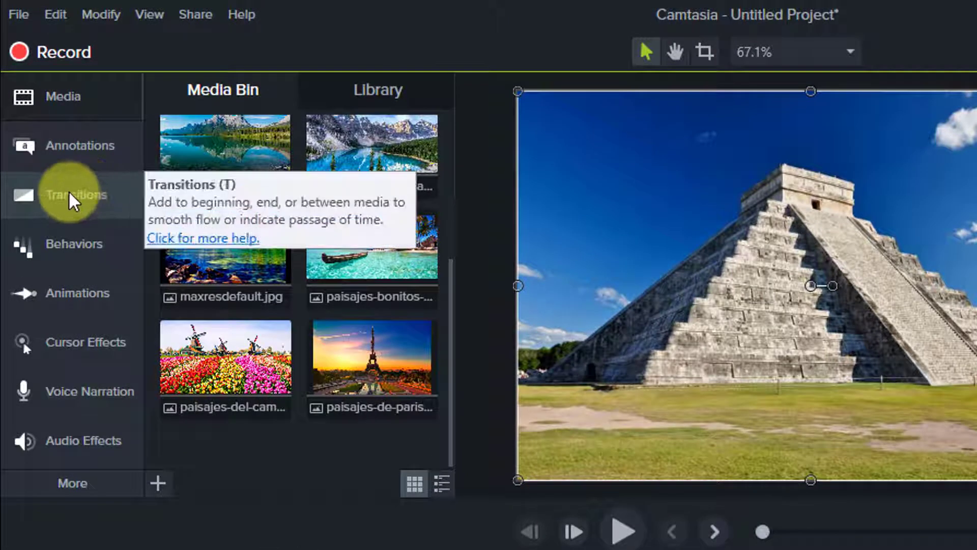
pyautogui.click(47, 131)
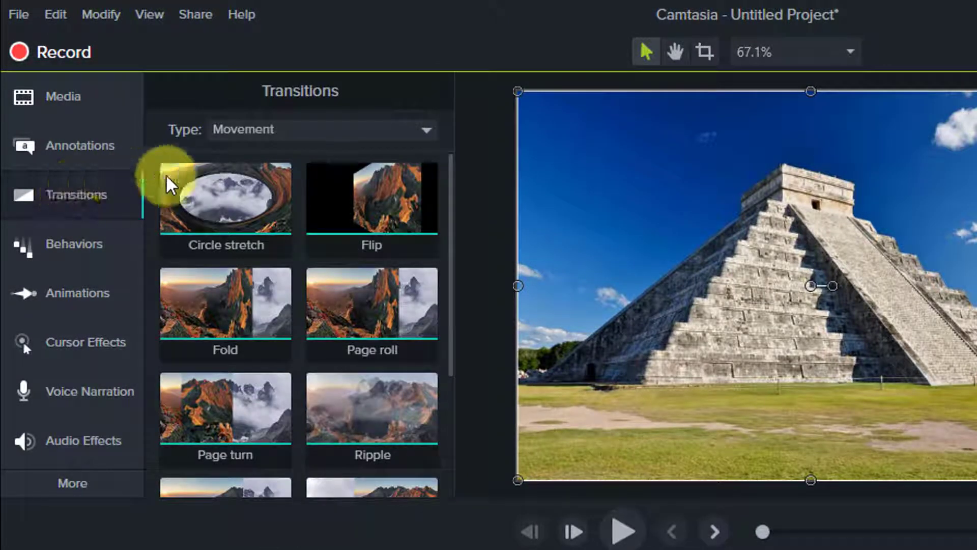
pyautogui.click(351, 131)
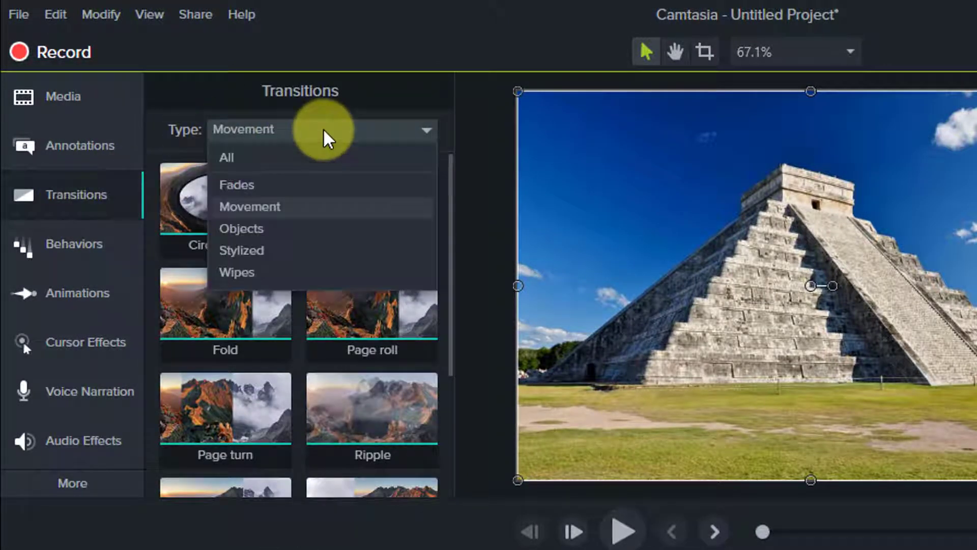
pyautogui.click(285, 186)
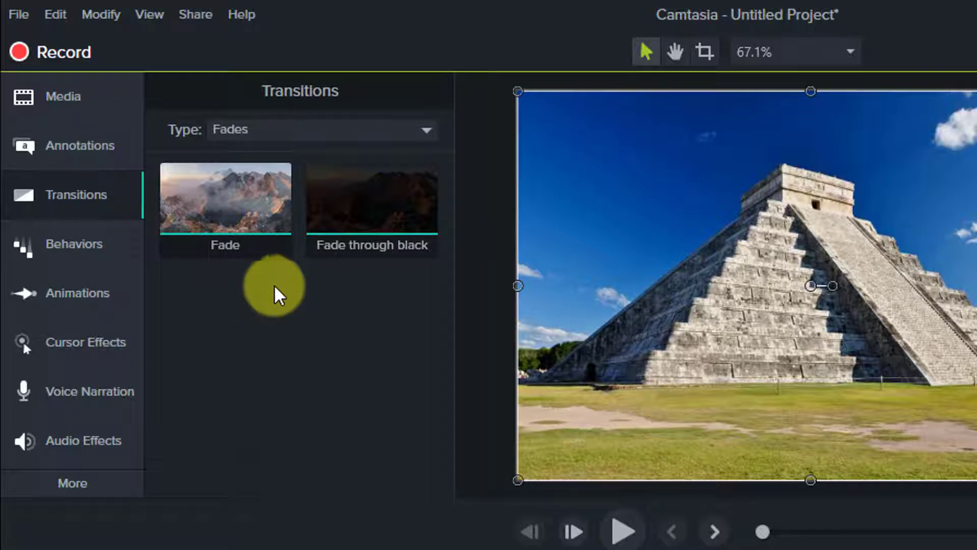
pyautogui.click(219, 198)
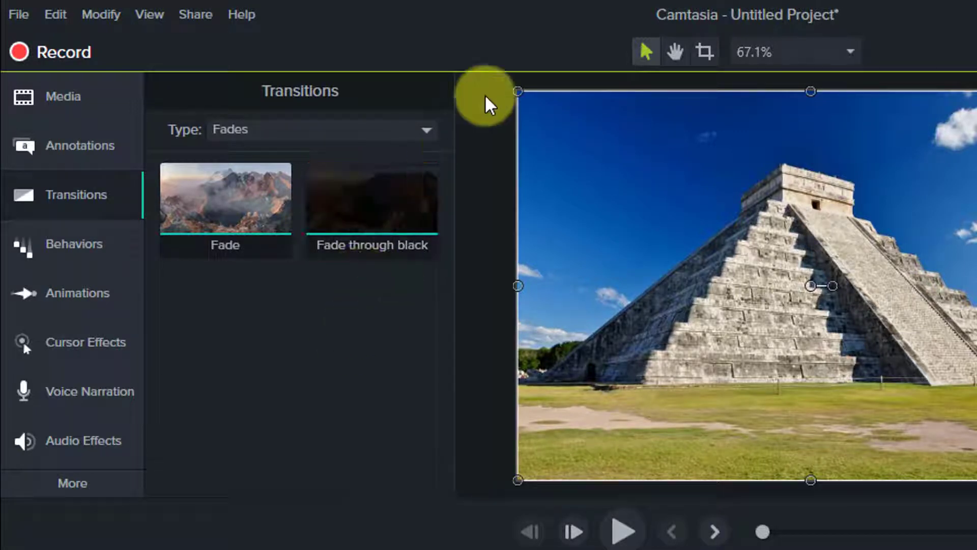
# Step: Show the Movement transitions and examine the previews through Spiral and Stretch
pyautogui.click(419, 130)
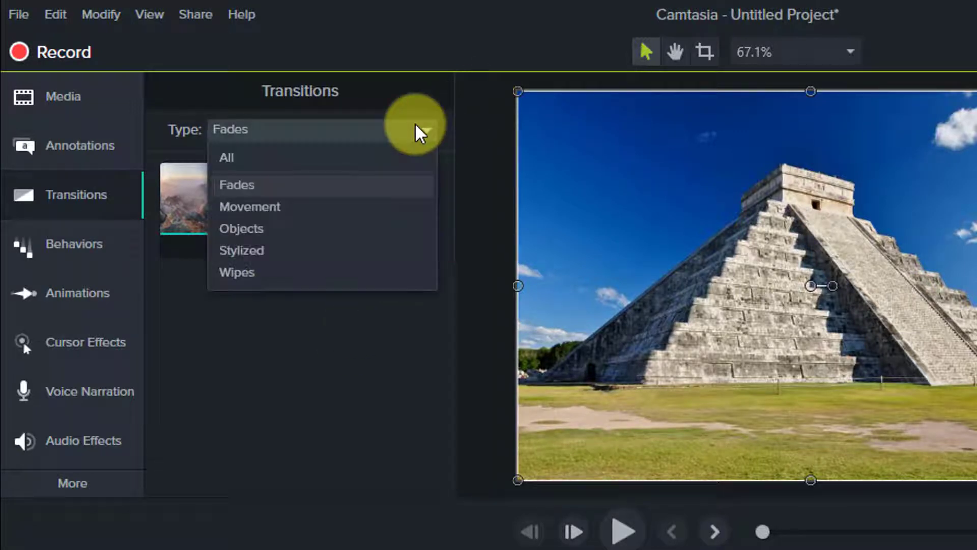
pyautogui.click(276, 219)
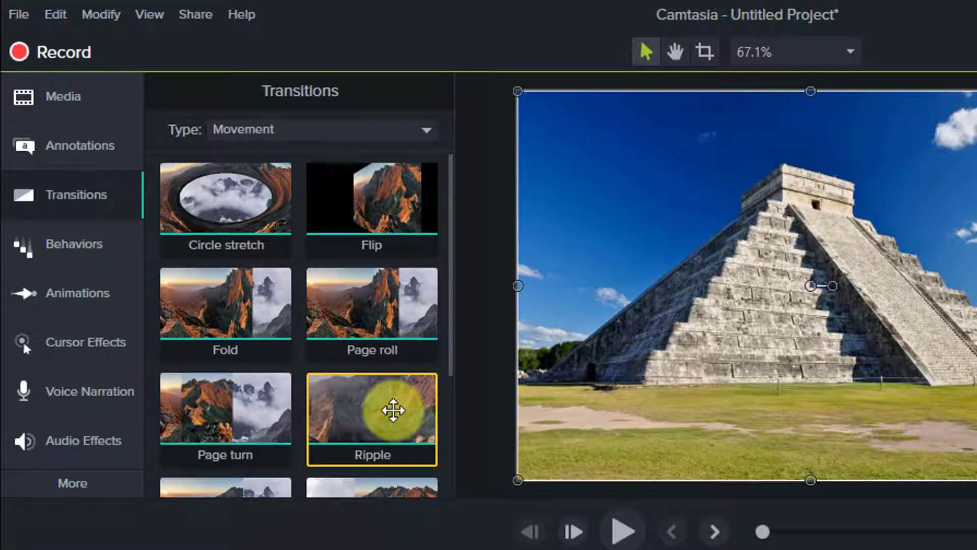
pyautogui.scroll(-1, 393, 410)
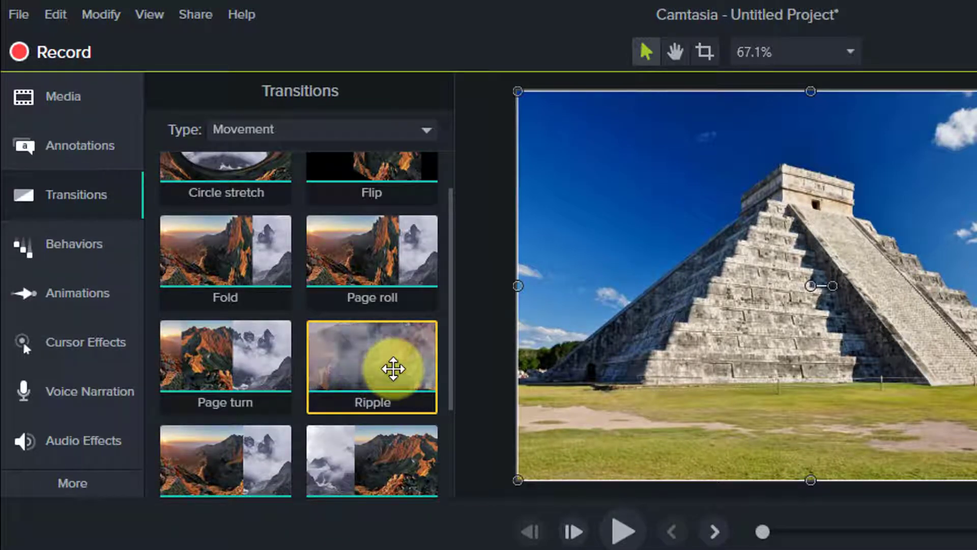
pyautogui.scroll(-2, 391, 368)
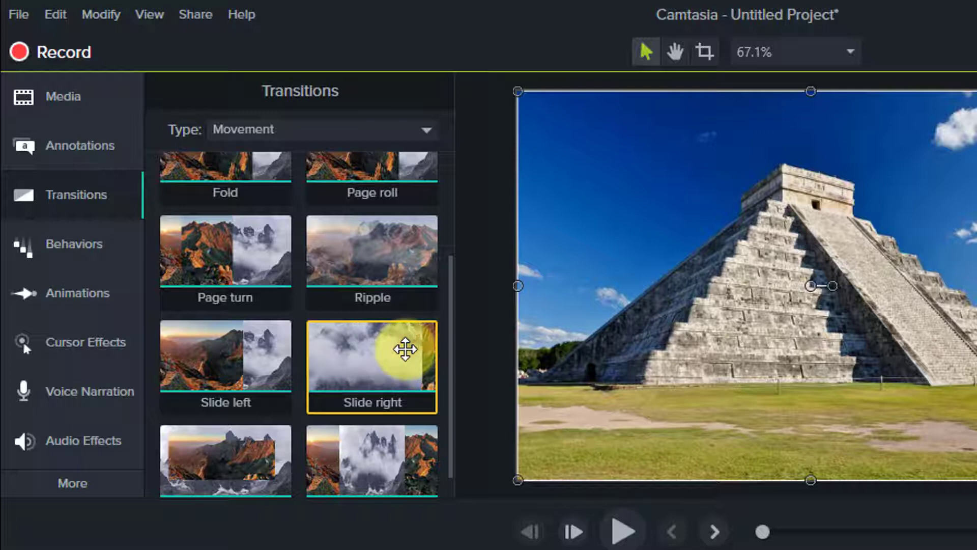
pyautogui.scroll(-1, 406, 349)
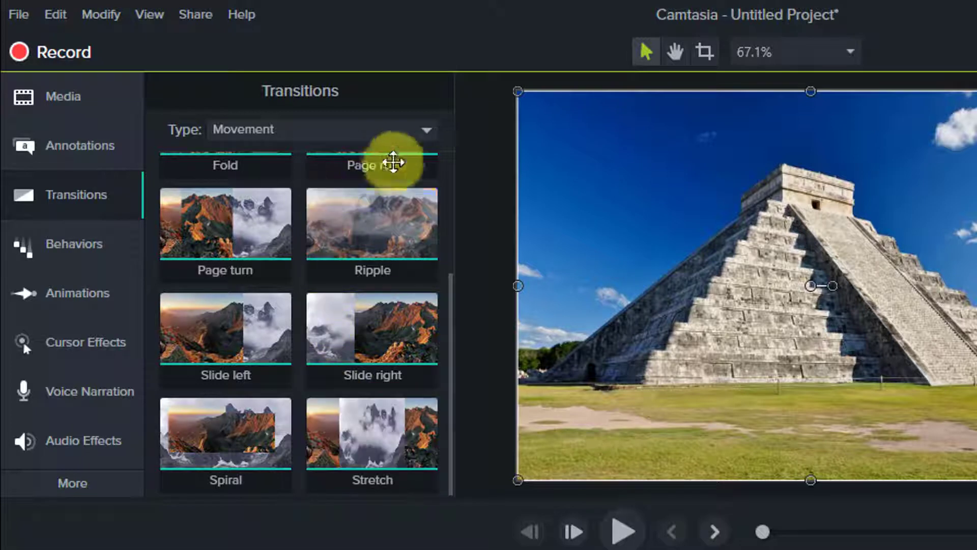
# Step: Examine the transitions of the Objects type and those of the Stylized type
pyautogui.click(415, 139)
pyautogui.click(304, 229)
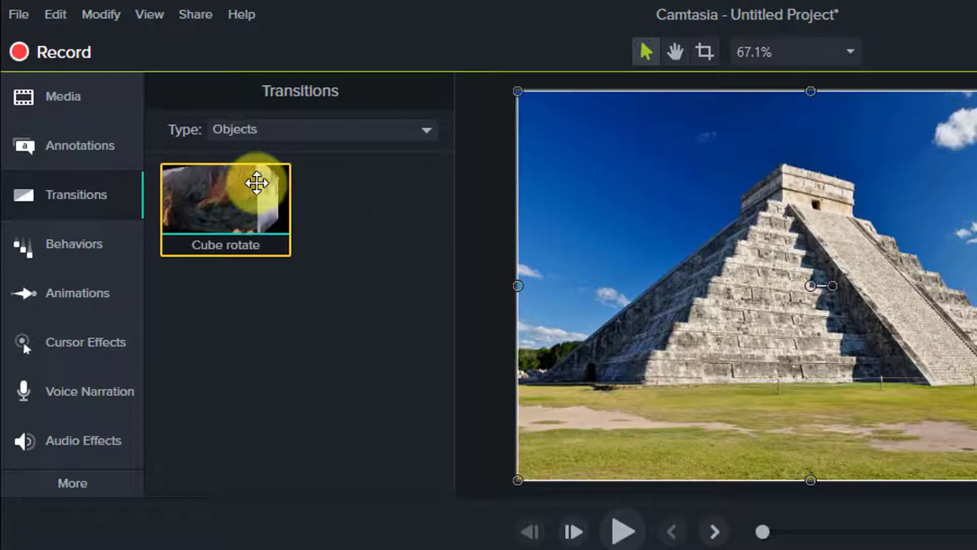
pyautogui.click(390, 133)
pyautogui.click(275, 251)
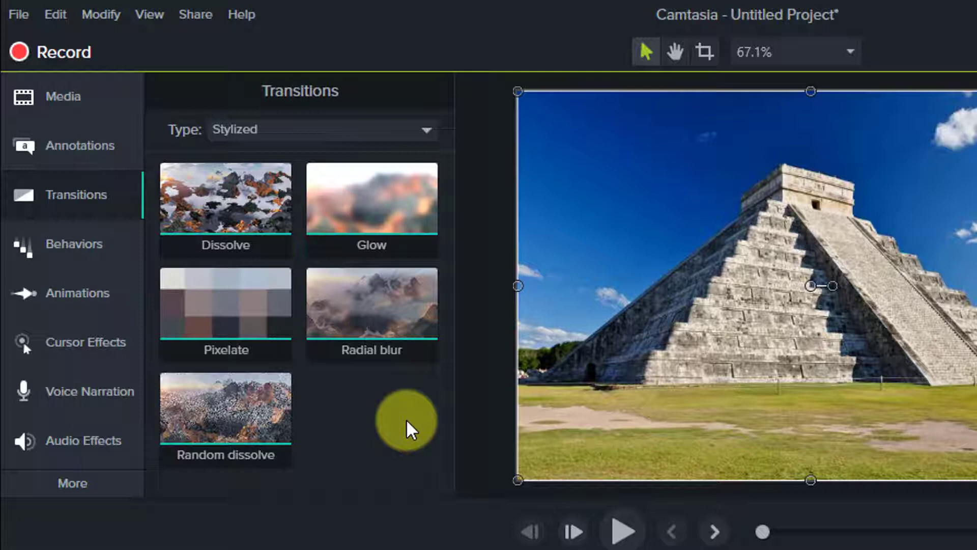
pyautogui.click(242, 182)
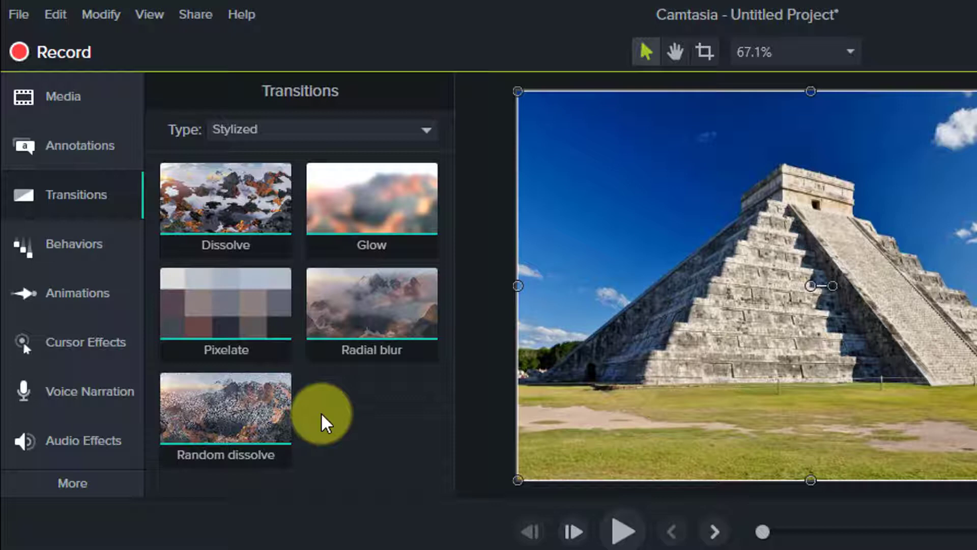
# Step: Show the Wipes transitions and examine the previews through Wheel and Zig zag
pyautogui.click(418, 130)
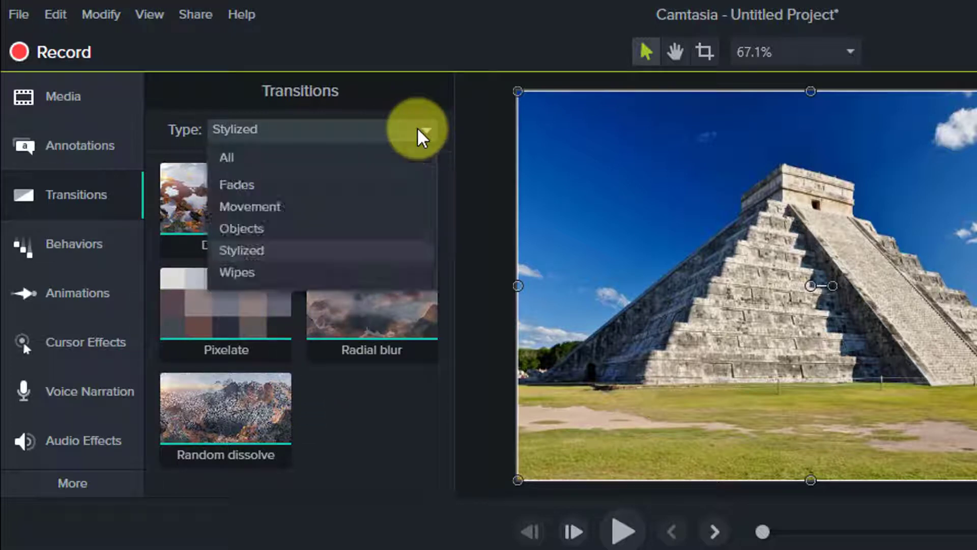
pyautogui.click(250, 273)
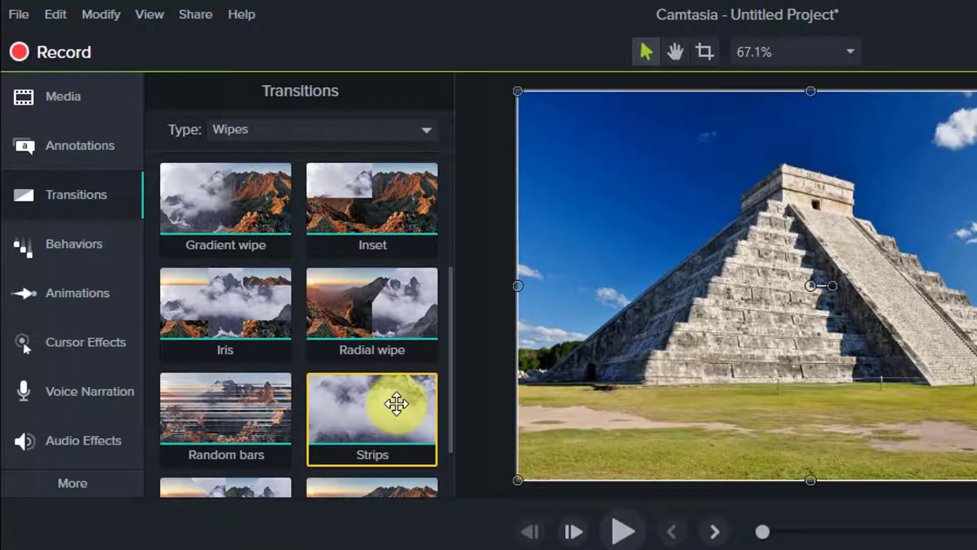
pyautogui.scroll(-1, 397, 404)
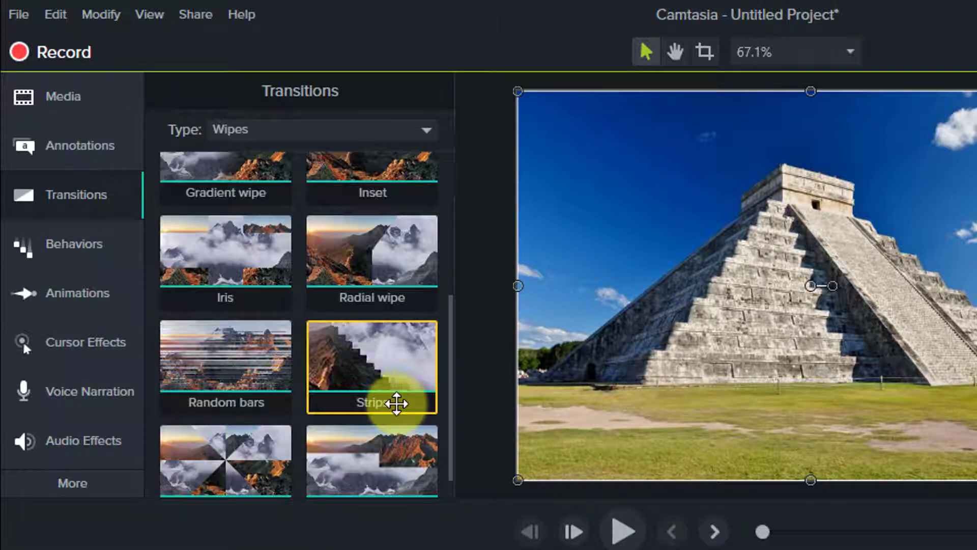
pyautogui.scroll(-1, 397, 403)
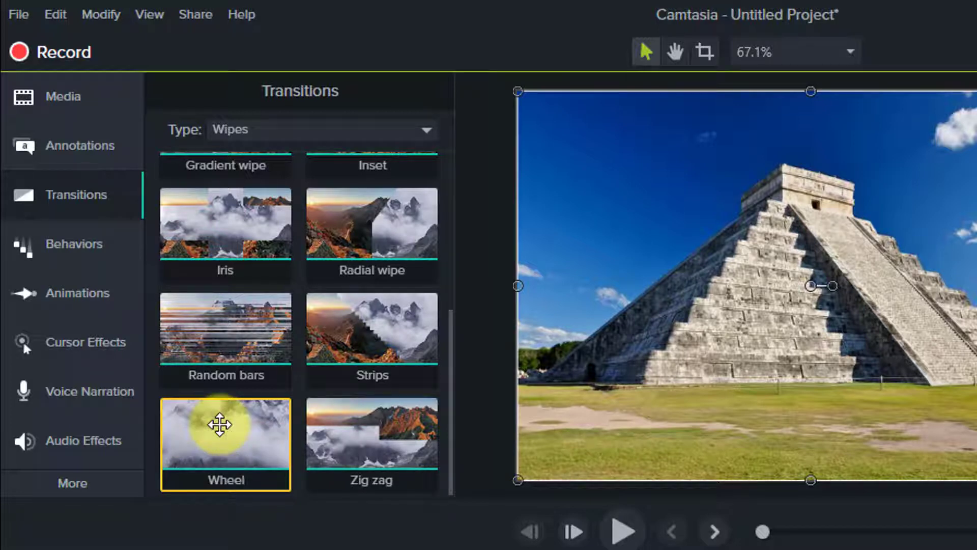
# Step: List transitions of all types and look through the complete collection
pyautogui.click(415, 124)
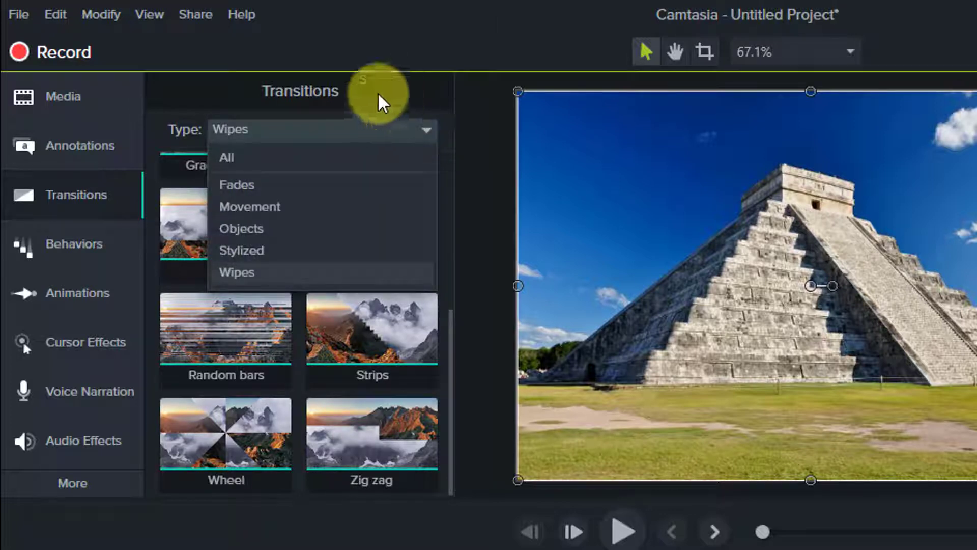
pyautogui.click(399, 123)
pyautogui.click(357, 129)
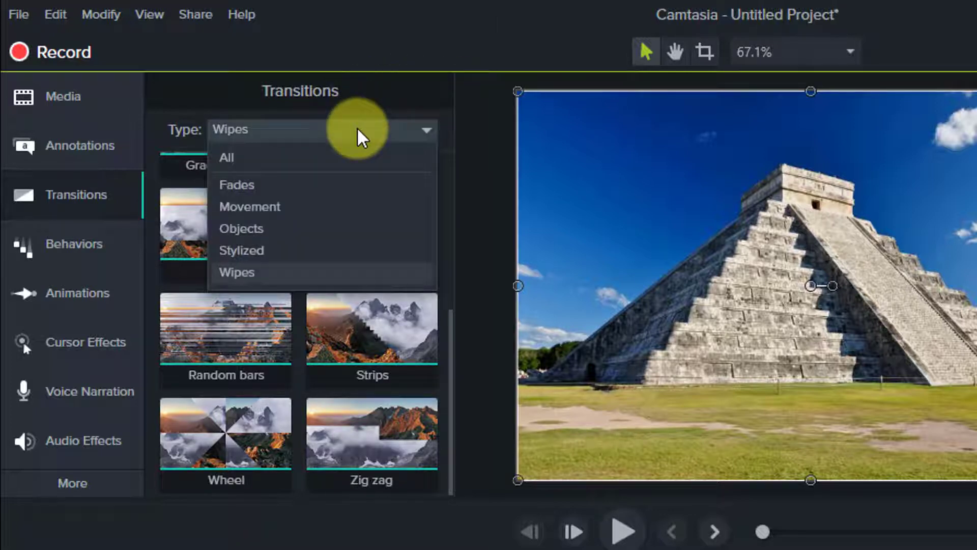
pyautogui.click(233, 160)
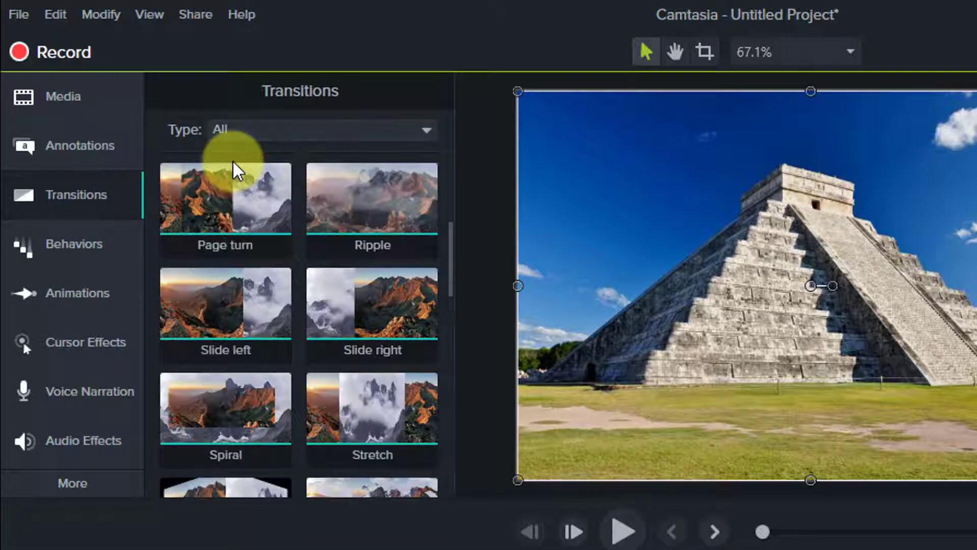
pyautogui.scroll(-10, 245, 240)
pyautogui.scroll(-5, 247, 248)
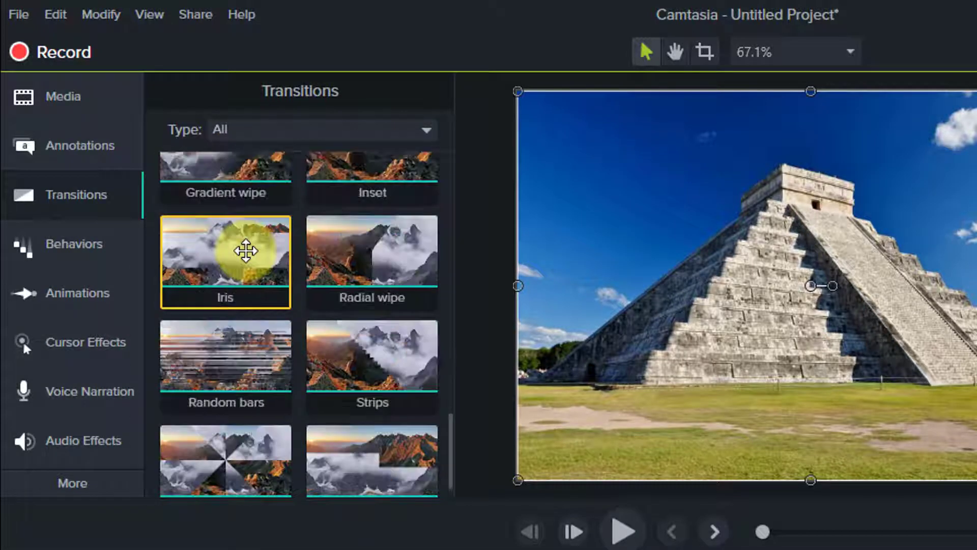
pyautogui.scroll(8, 247, 249)
pyautogui.scroll(3, 245, 250)
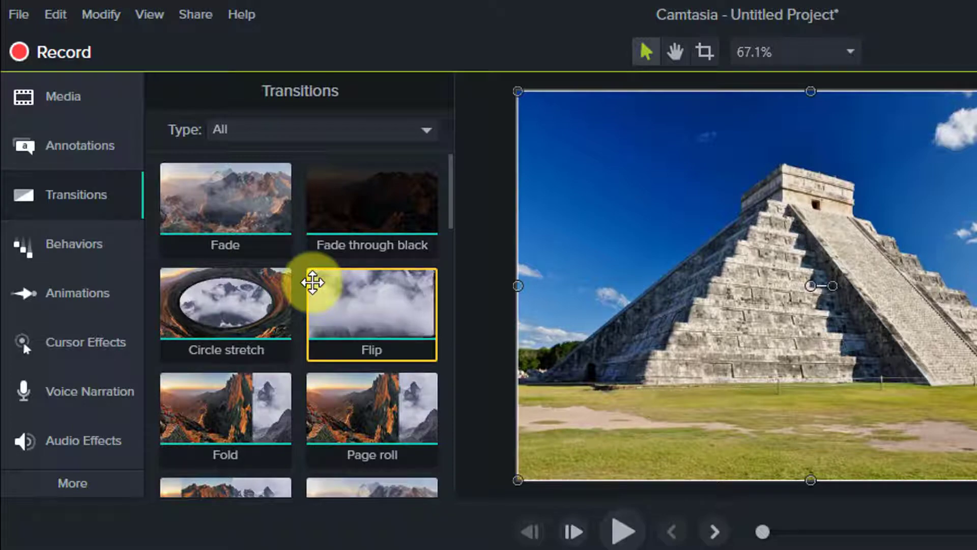
pyautogui.scroll(-3, 286, 362)
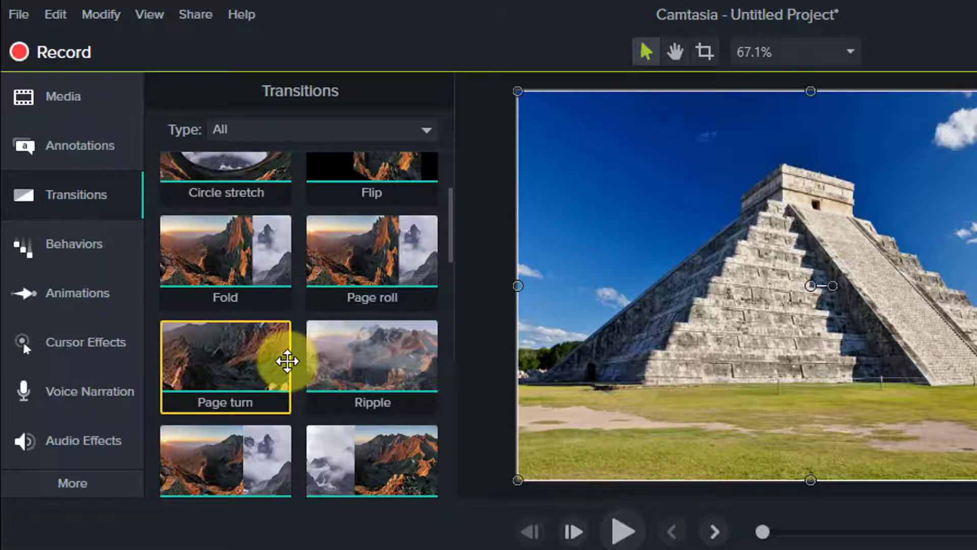
pyautogui.scroll(-5, 287, 361)
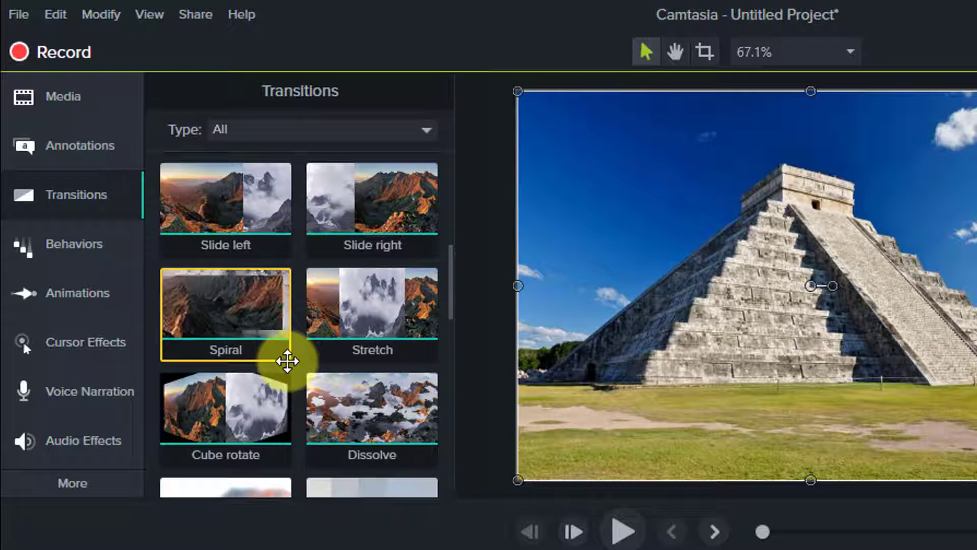
pyautogui.scroll(8, 366, 331)
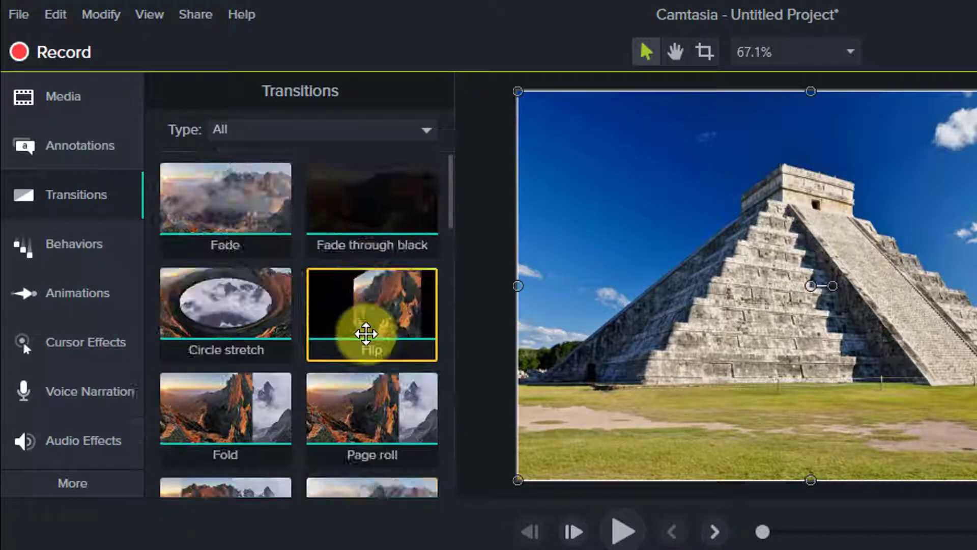
# Step: Filter the transitions to the Fades type and pick the Fade transition
pyautogui.click(422, 132)
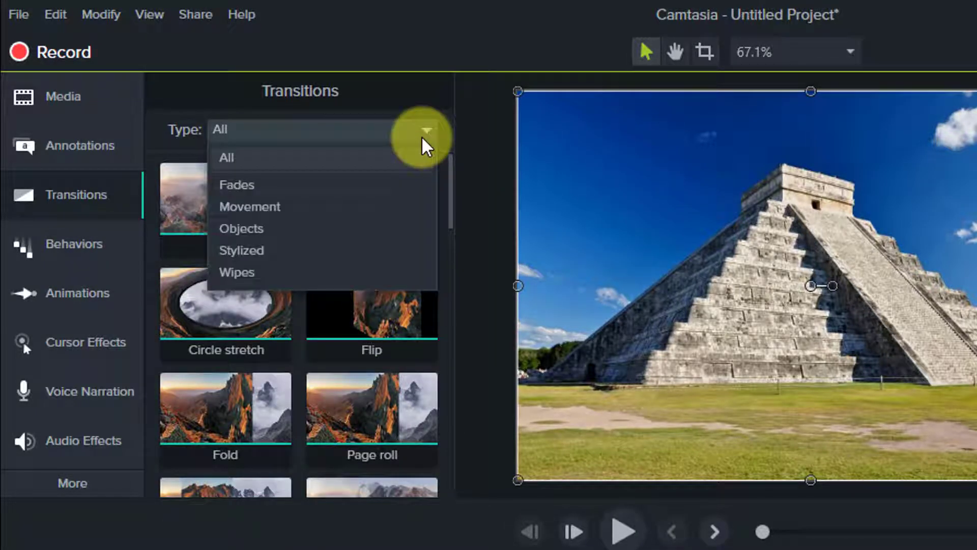
pyautogui.click(293, 184)
pyautogui.moveTo(232, 207)
pyautogui.mouseDown()
pyautogui.moveTo(268, 227)
pyautogui.moveTo(266, 248)
pyautogui.moveTo(224, 197)
pyautogui.mouseUp()
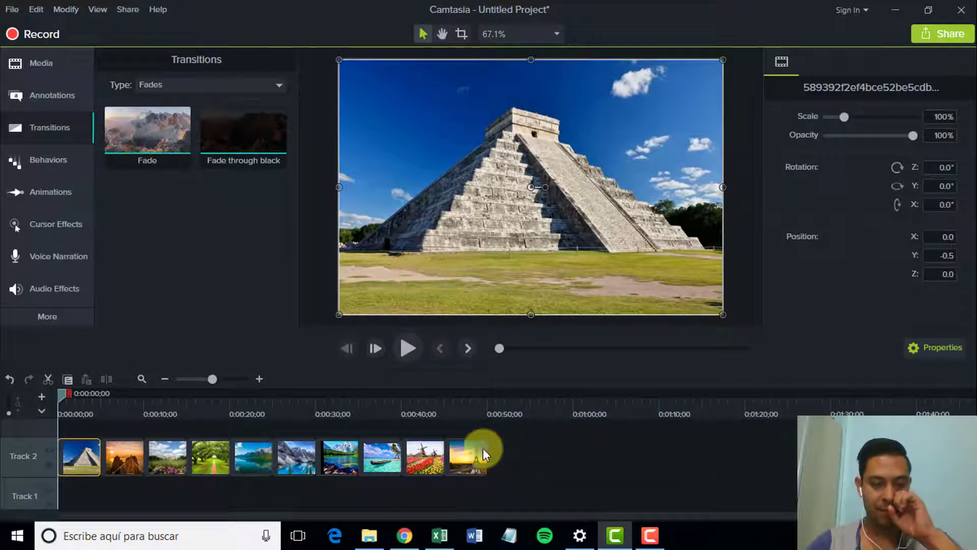
# Step: Add the Fade transition at the start of the first image and Fade through black between the first and second images
pyautogui.moveTo(160, 152); pyautogui.dragTo(157, 191)
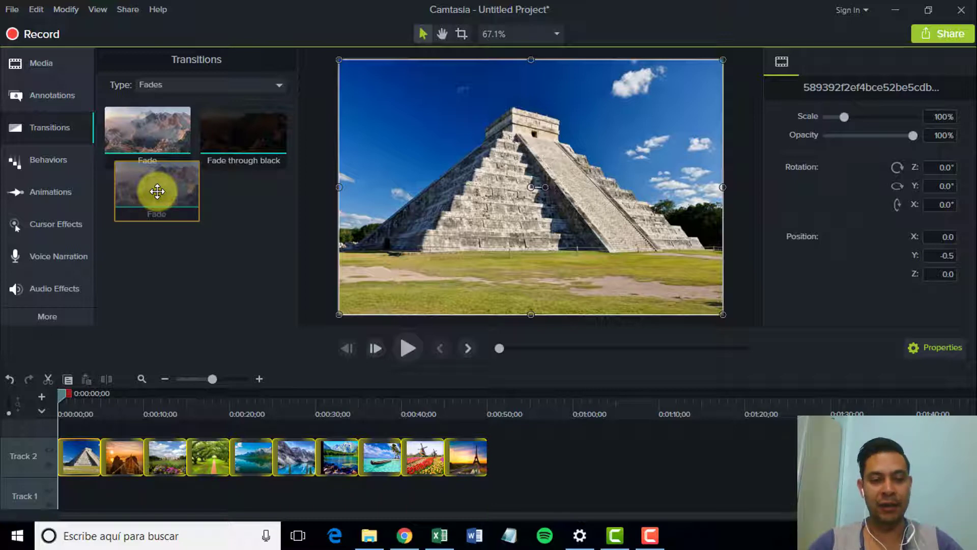
pyautogui.moveTo(160, 190); pyautogui.dragTo(74, 497)
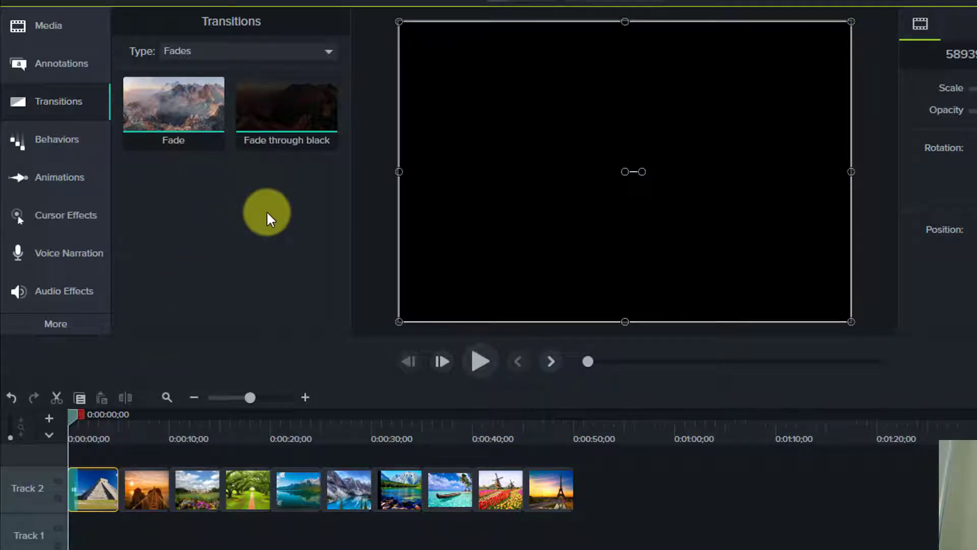
pyautogui.moveTo(300, 108); pyautogui.dragTo(121, 487)
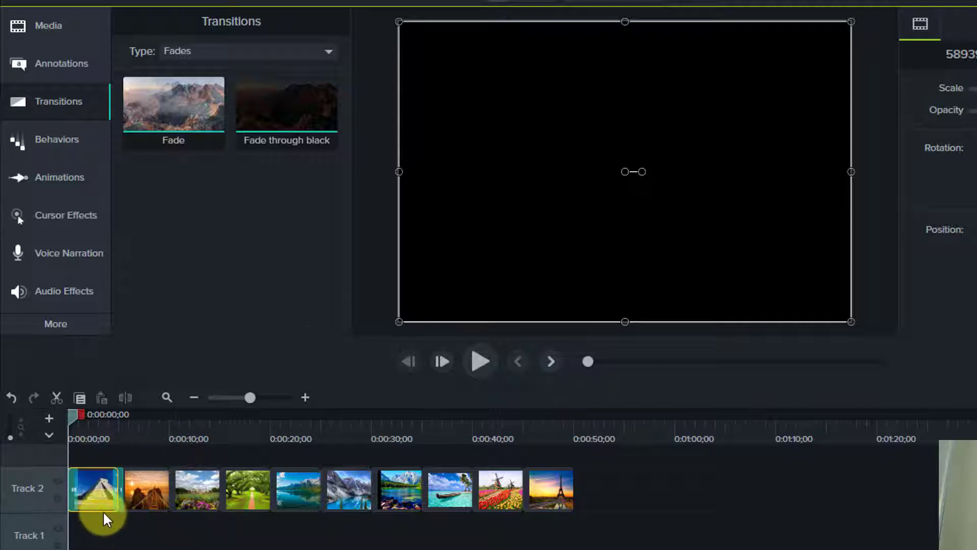
# Step: Inspect the transition joining the first two images and the opening Fade at a closer timeline scale
pyautogui.click(305, 397)
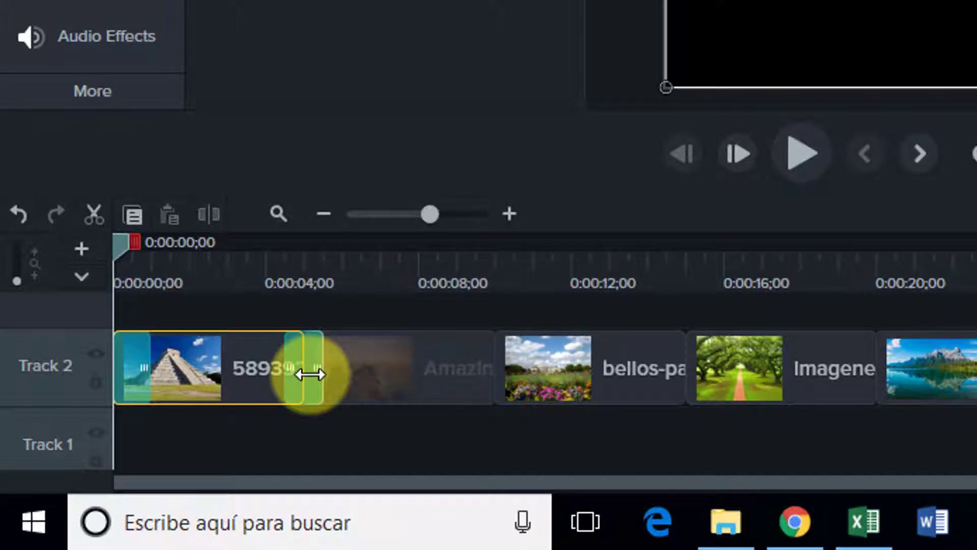
pyautogui.click(309, 374)
pyautogui.moveTo(291, 388); pyautogui.dragTo(294, 392)
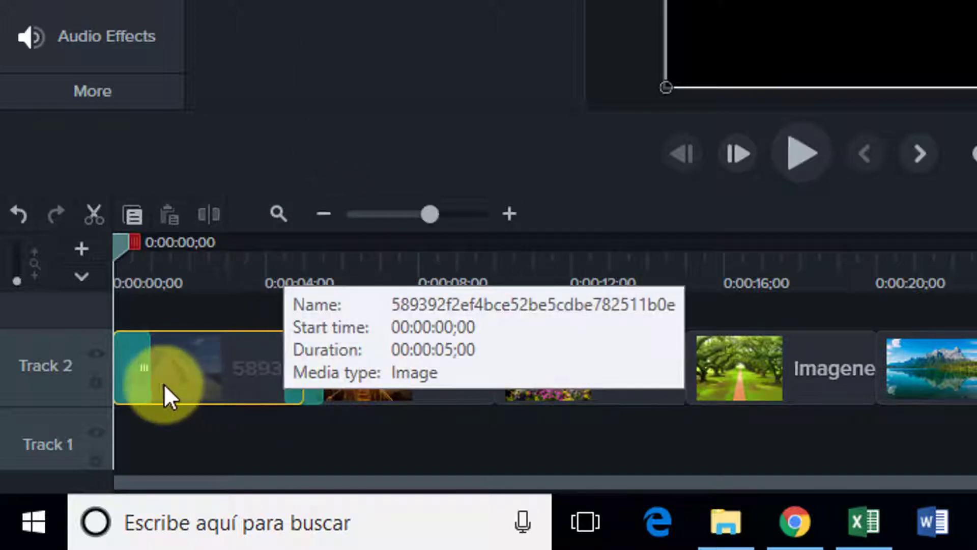
pyautogui.moveTo(136, 375); pyautogui.dragTo(144, 373)
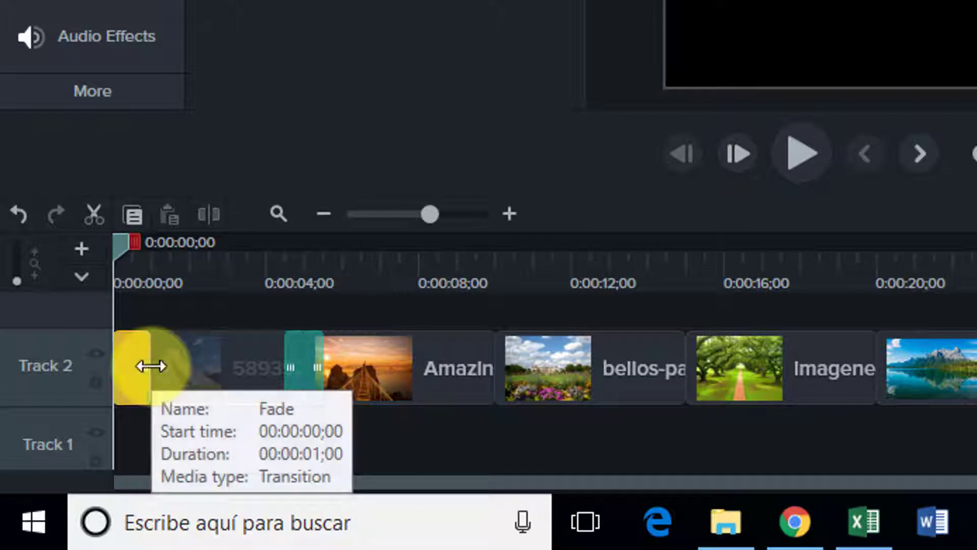
pyautogui.moveTo(148, 366)
pyautogui.mouseDown()
pyautogui.moveTo(212, 360)
pyautogui.moveTo(153, 363)
pyautogui.mouseUp()
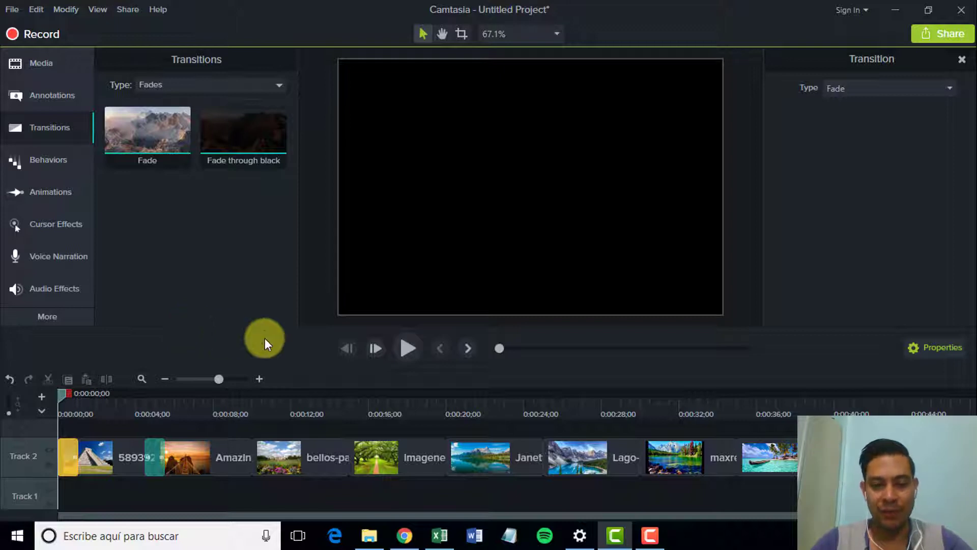
# Step: Play back the opening Fade twice from the start of the timeline
pyautogui.click(405, 348)
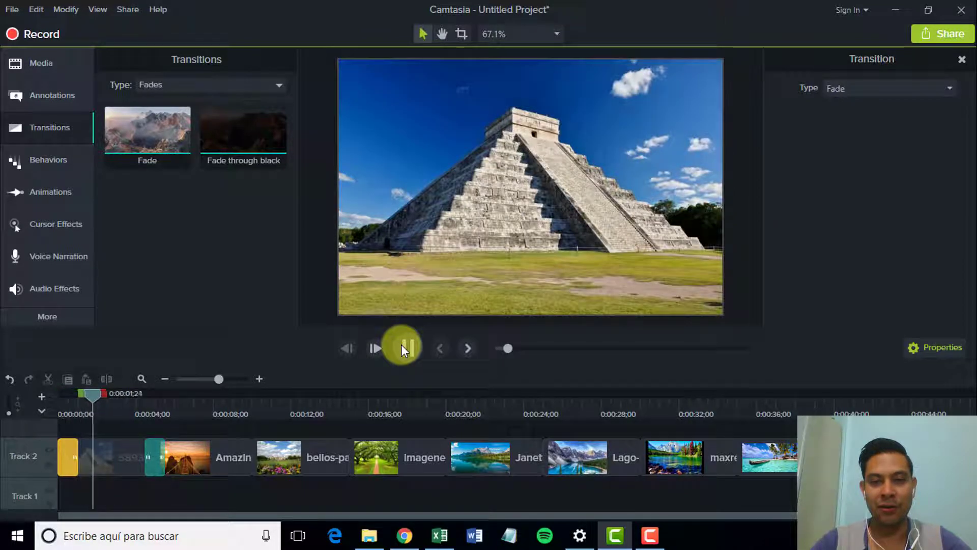
pyautogui.click(403, 348)
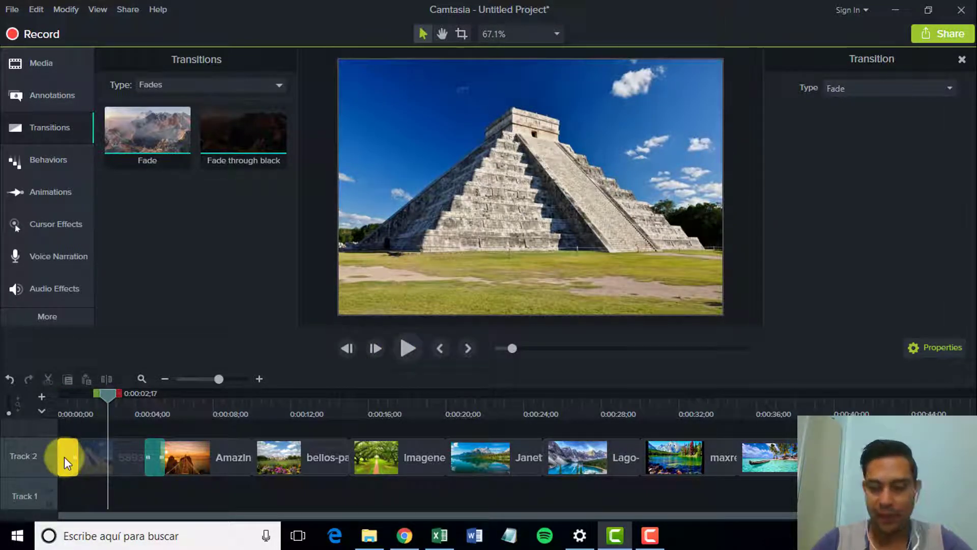
pyautogui.moveTo(114, 398); pyautogui.dragTo(12, 405)
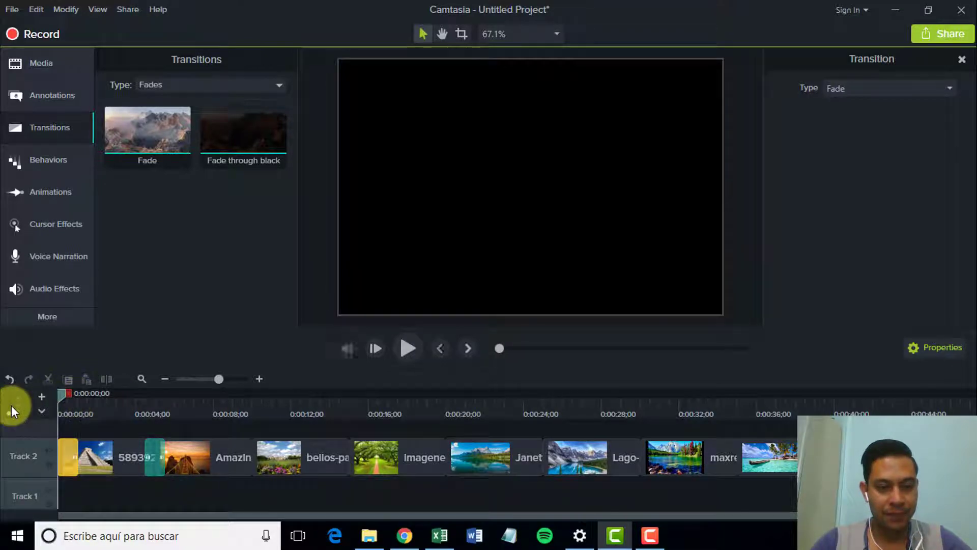
pyautogui.press('space')
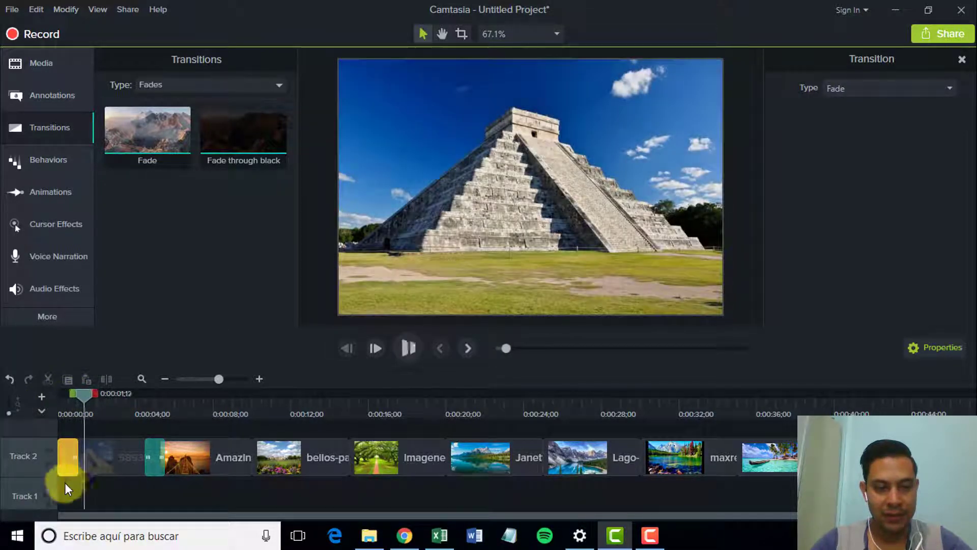
pyautogui.press('space')
# Step: Lengthen the opening Fade to about 2 seconds and play it back from the start of the timeline
pyautogui.moveTo(77, 460); pyautogui.dragTo(97, 464)
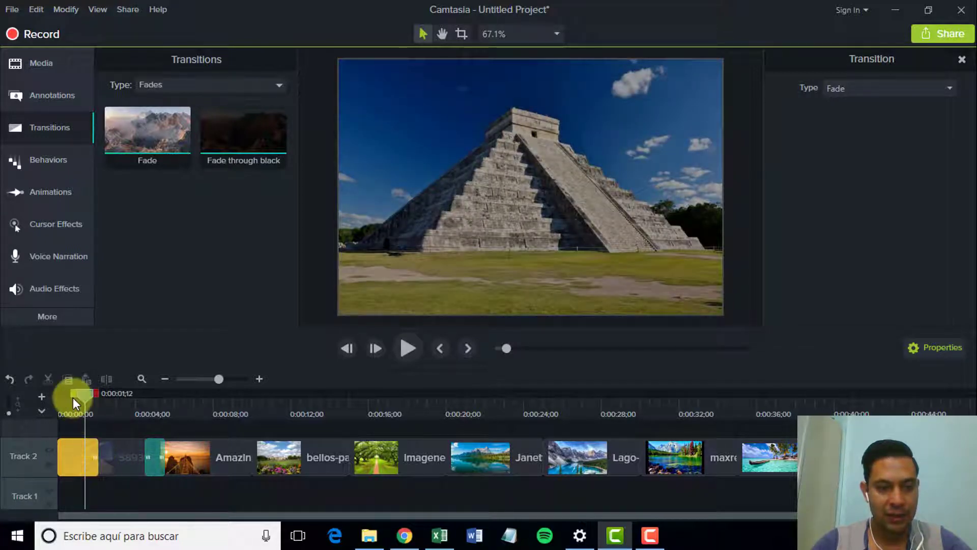
pyautogui.moveTo(78, 399); pyautogui.dragTo(53, 407)
pyautogui.press('space')
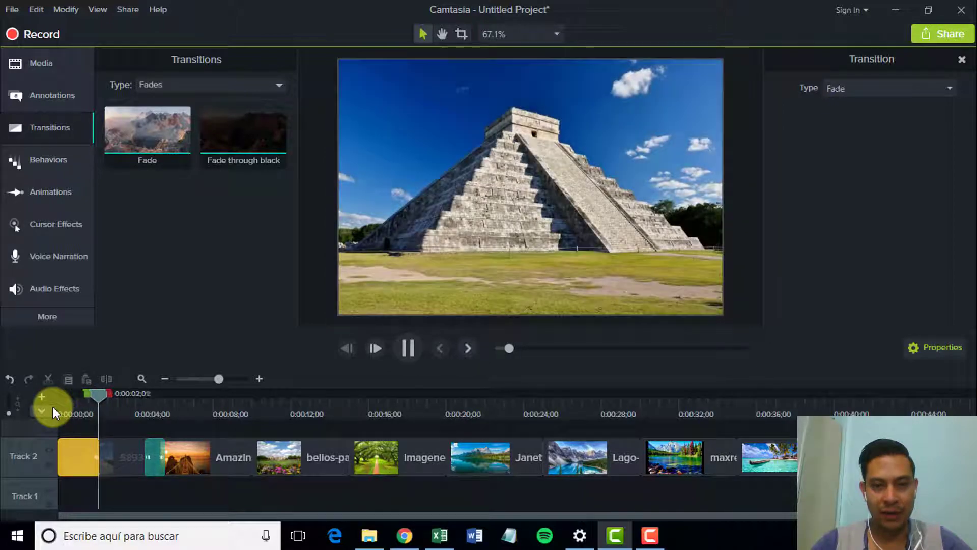
pyautogui.press('space')
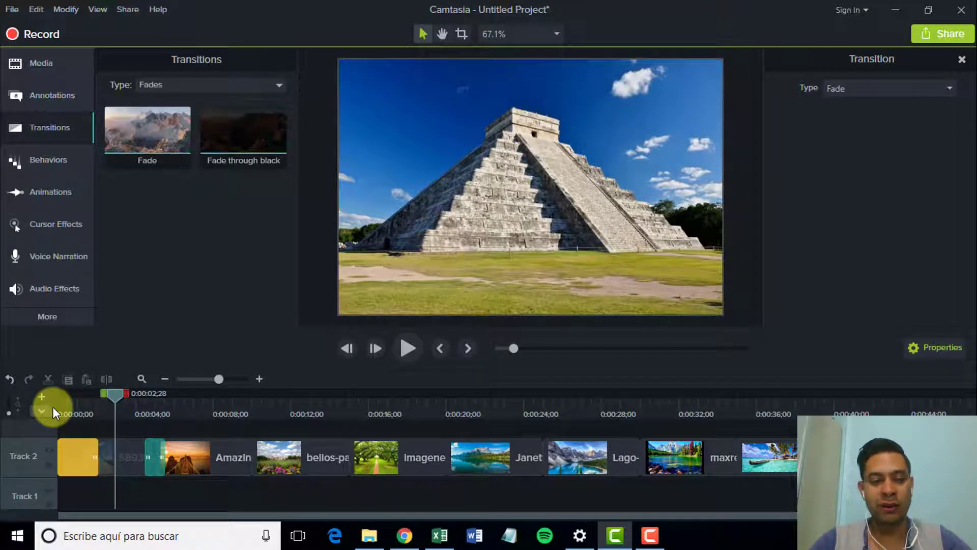
# Step: Delete the opening Fade and preview the transition between the pyramid image and the rope bridge image
pyautogui.click(76, 453)
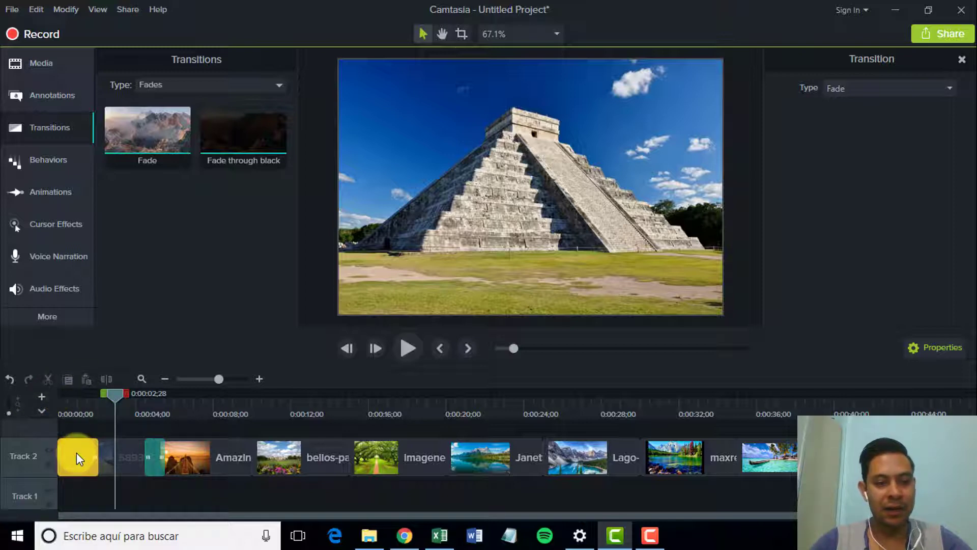
pyautogui.moveTo(116, 394); pyautogui.dragTo(2, 415)
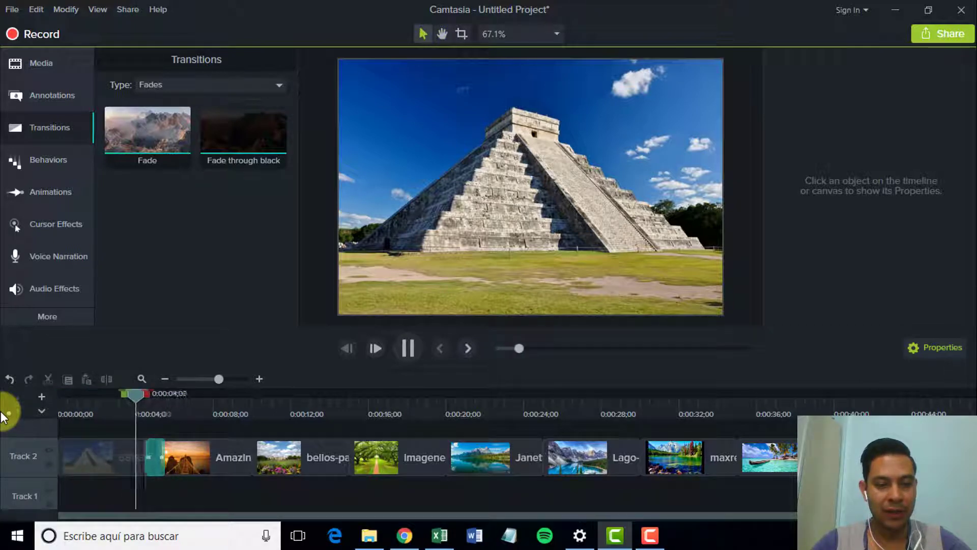
pyautogui.press('space')
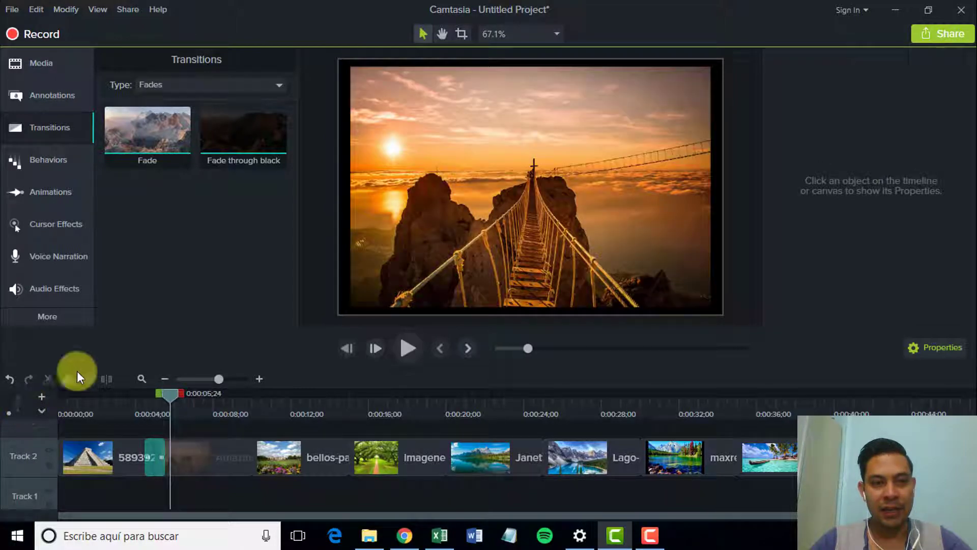
pyautogui.moveTo(167, 393); pyautogui.dragTo(131, 393)
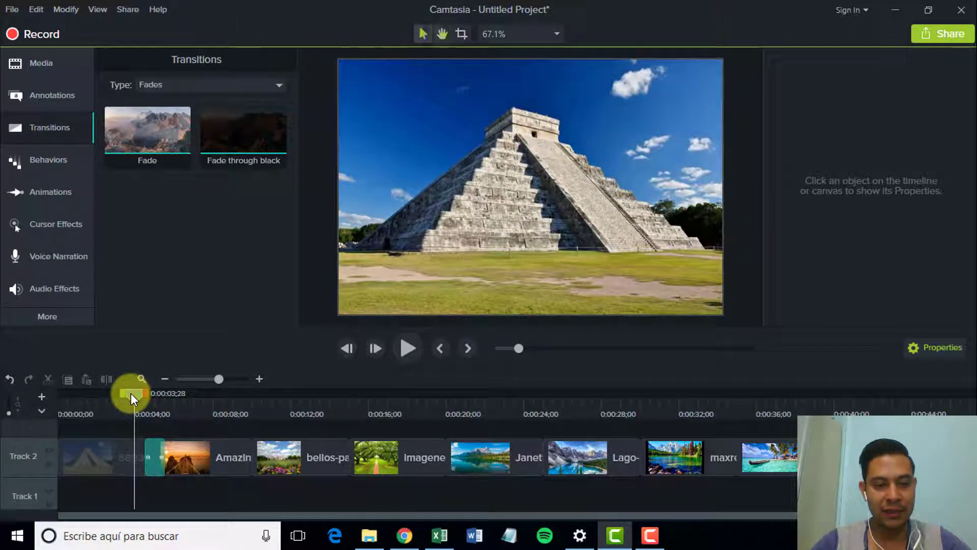
pyautogui.press('space')
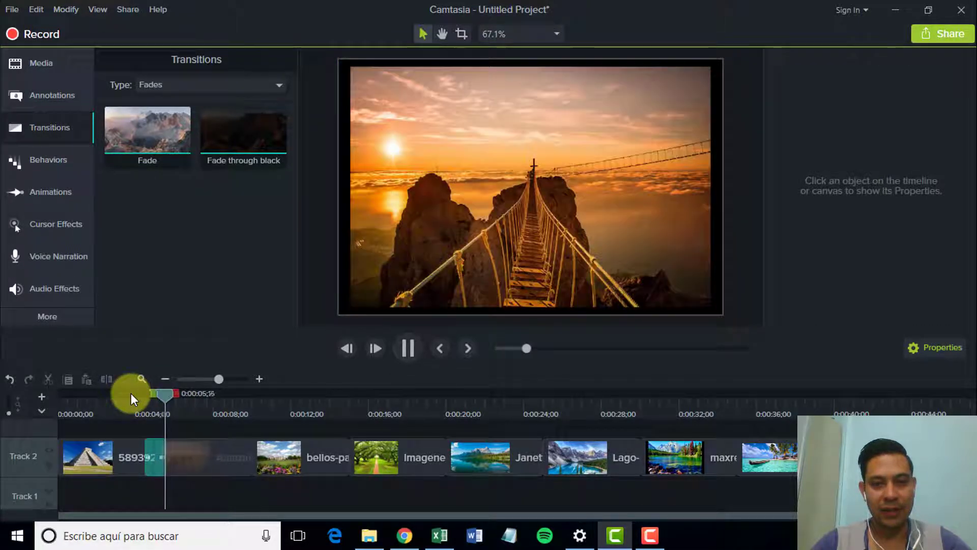
pyautogui.press('space')
# Step: Filter the transitions to the Movement type, add Circle stretch between the second and third images and play it back
pyautogui.click(278, 84)
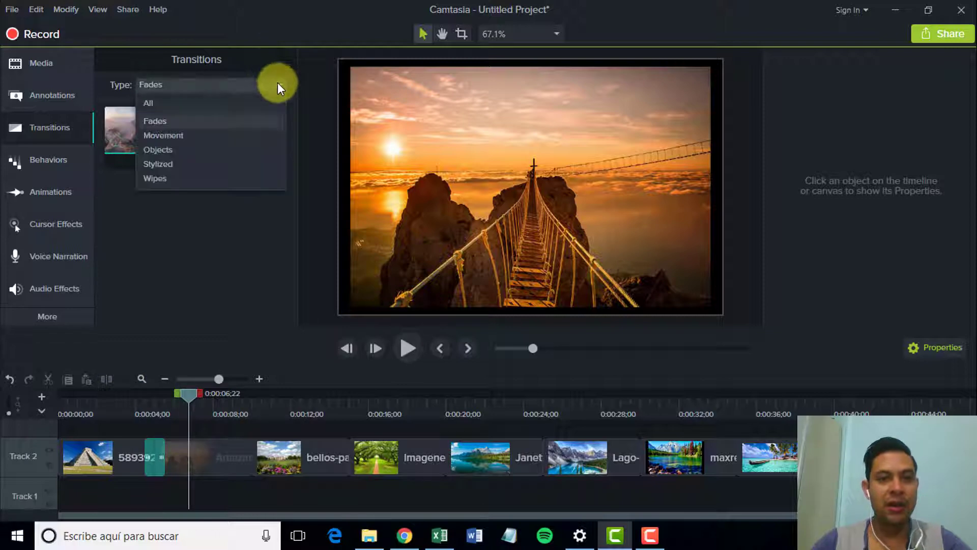
pyautogui.click(185, 134)
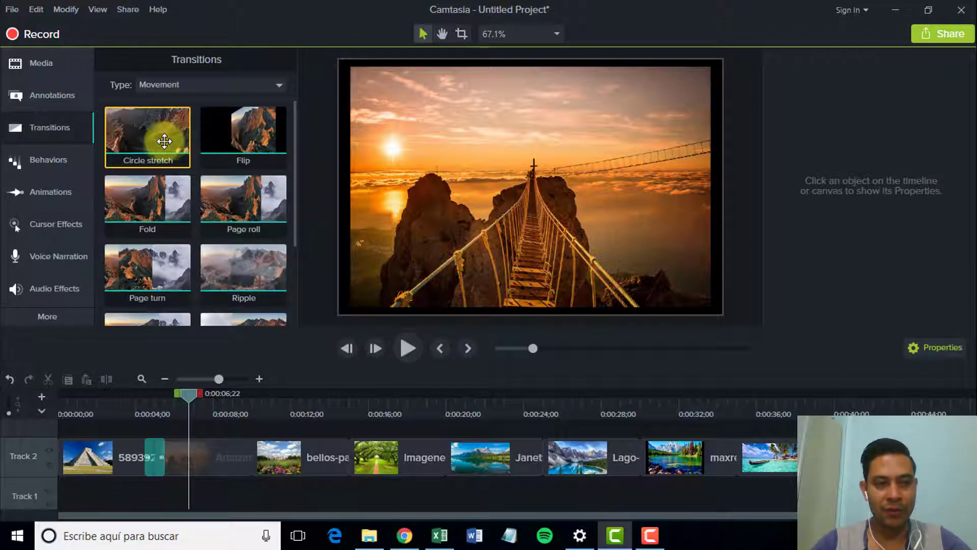
pyautogui.moveTo(160, 137); pyautogui.dragTo(255, 460)
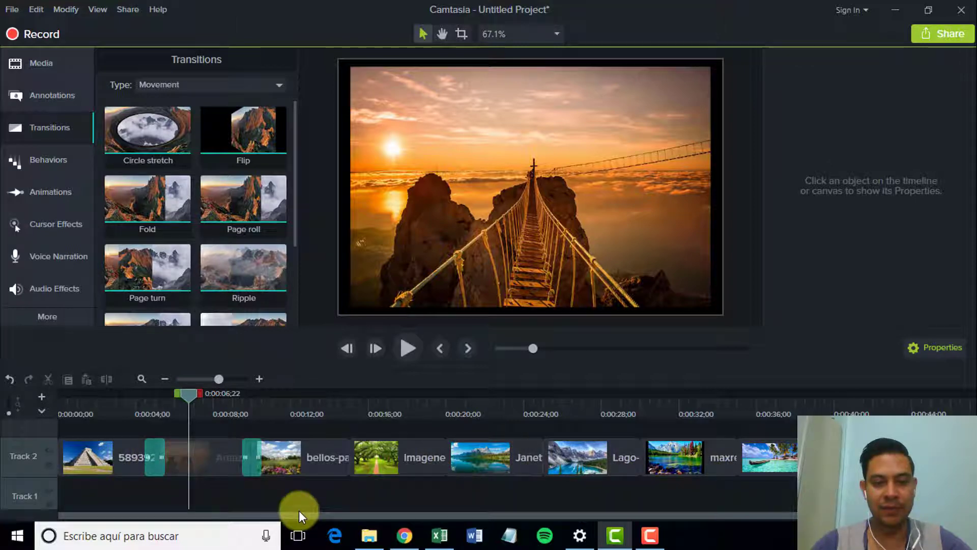
pyautogui.press('space')
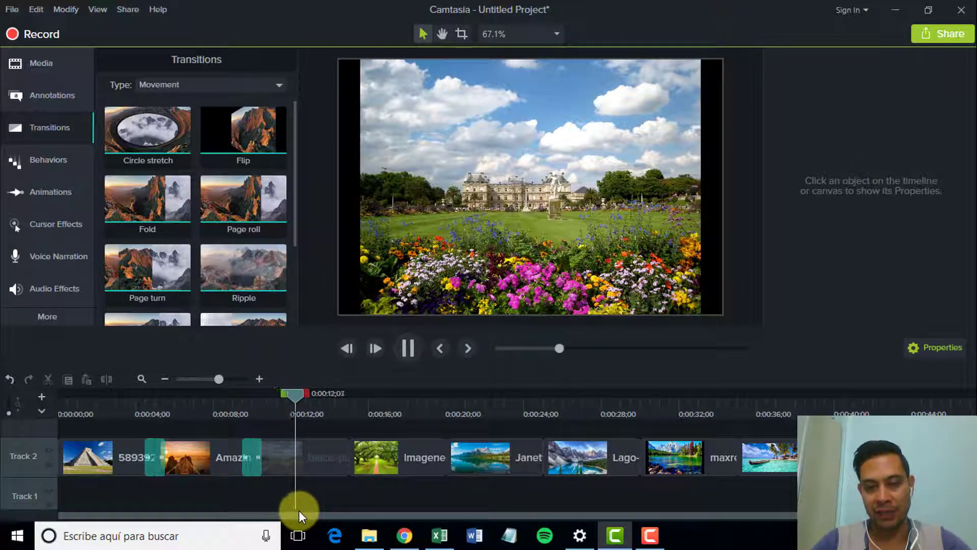
pyautogui.press('space')
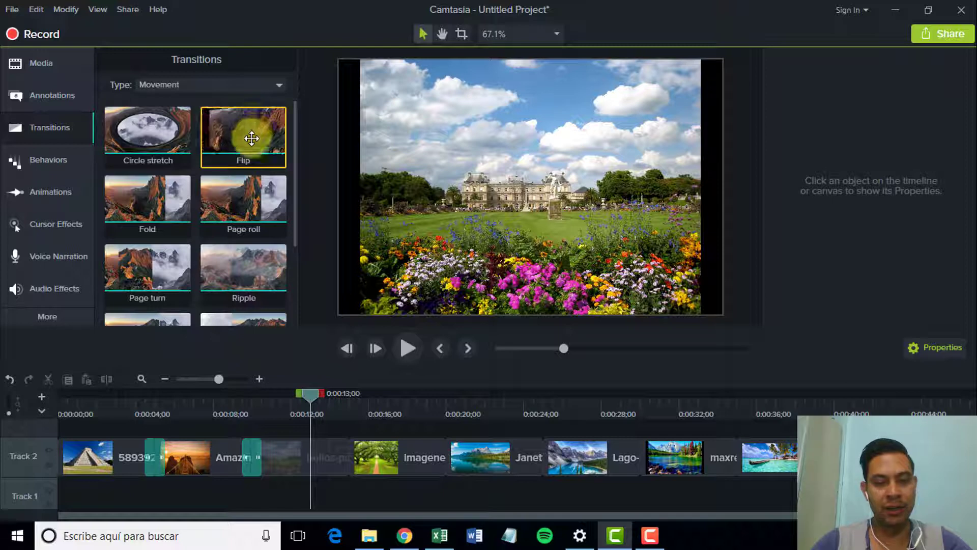
# Step: Add Flip between images four and five, a Movement transition between three and four, and Slide right between six and seven, and play them back
pyautogui.moveTo(252, 132)
pyautogui.mouseDown()
pyautogui.moveTo(444, 449)
pyautogui.moveTo(445, 469)
pyautogui.mouseUp()
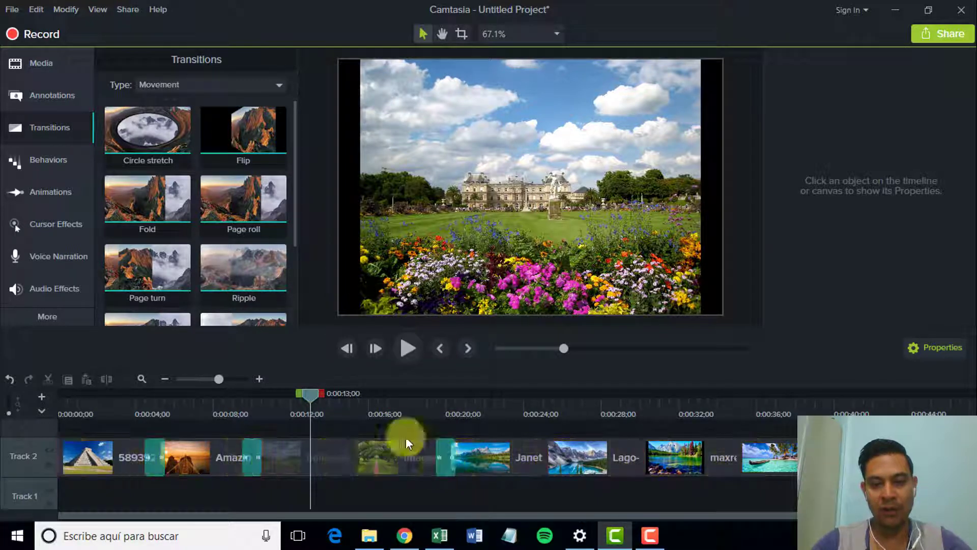
pyautogui.moveTo(284, 323); pyautogui.dragTo(360, 459)
pyautogui.scroll(-1, 196, 255)
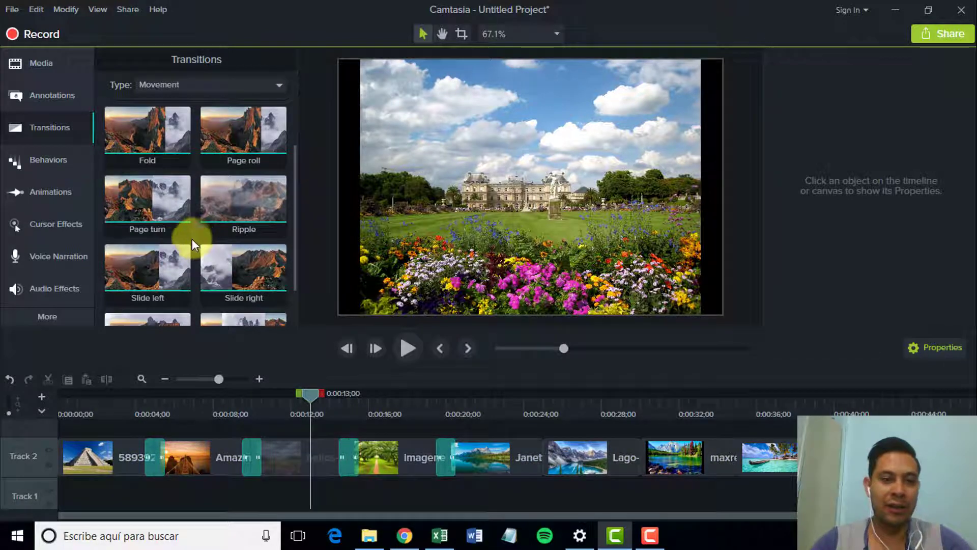
pyautogui.moveTo(234, 275); pyautogui.dragTo(644, 456)
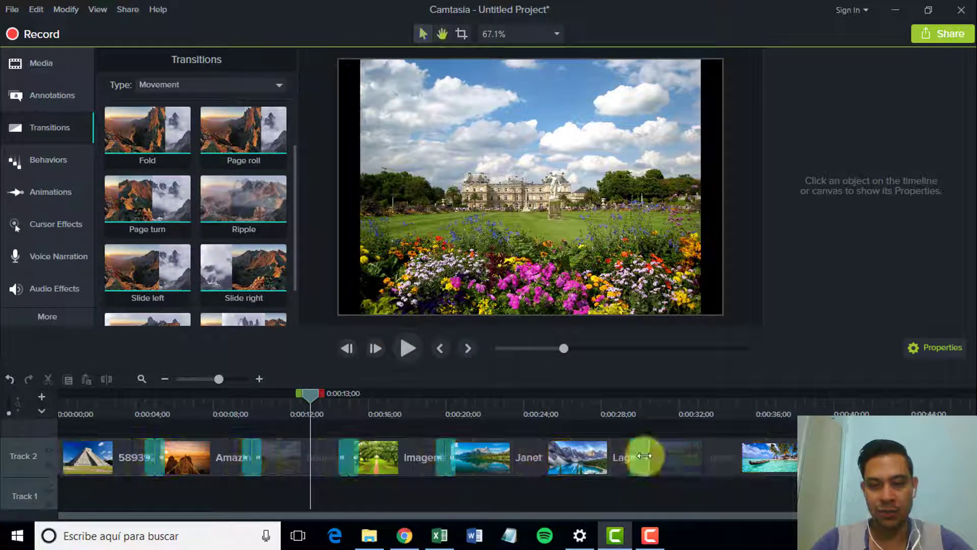
pyautogui.press('space')
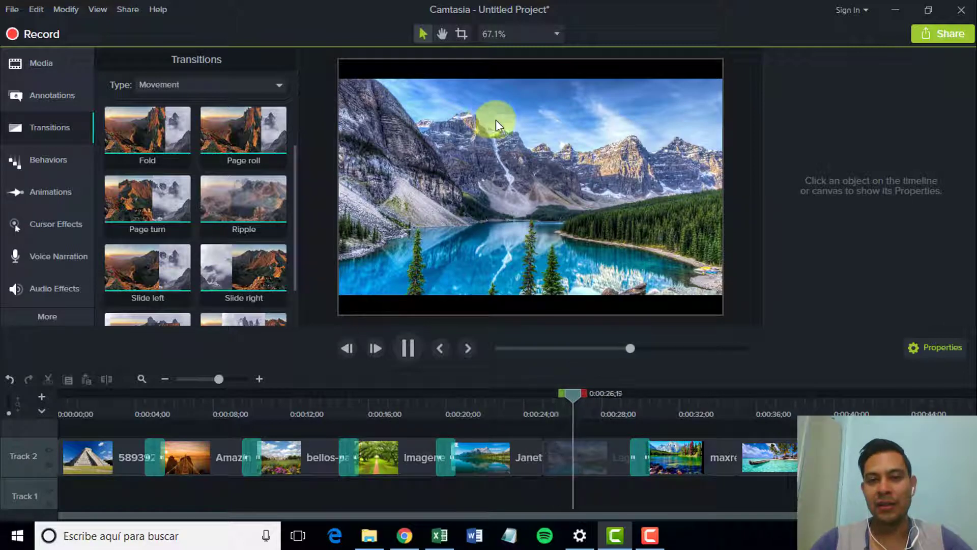
pyautogui.press('space')
# Step: Stretch the sixth image, the lake below rocky peaks, vertically in both directions until it fills the canvas height
pyautogui.click(509, 121)
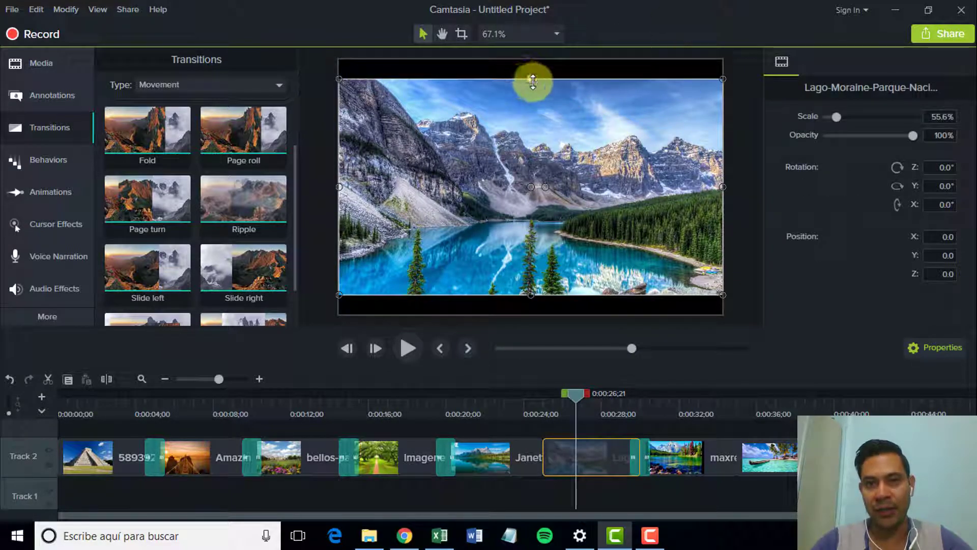
pyautogui.moveTo(529, 80); pyautogui.dragTo(529, 59)
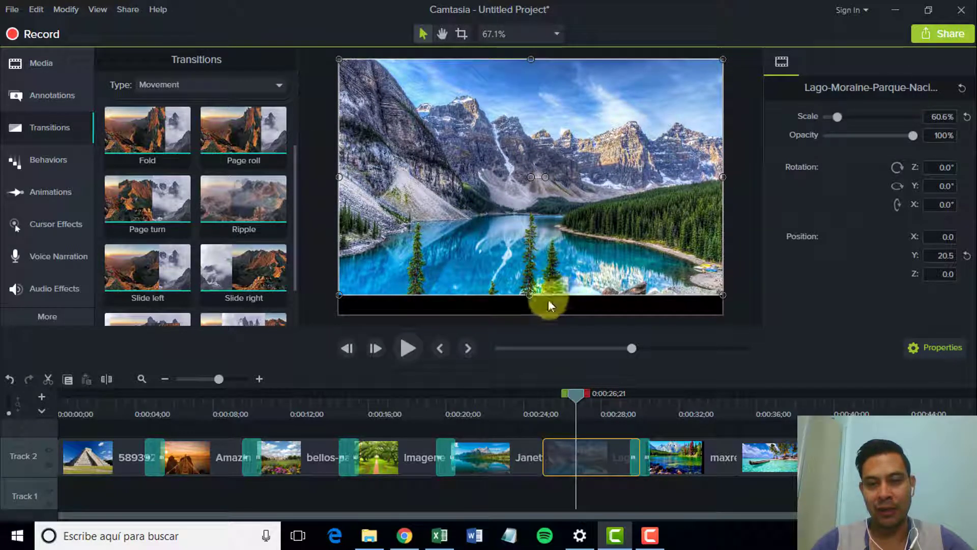
pyautogui.moveTo(532, 296); pyautogui.dragTo(529, 312)
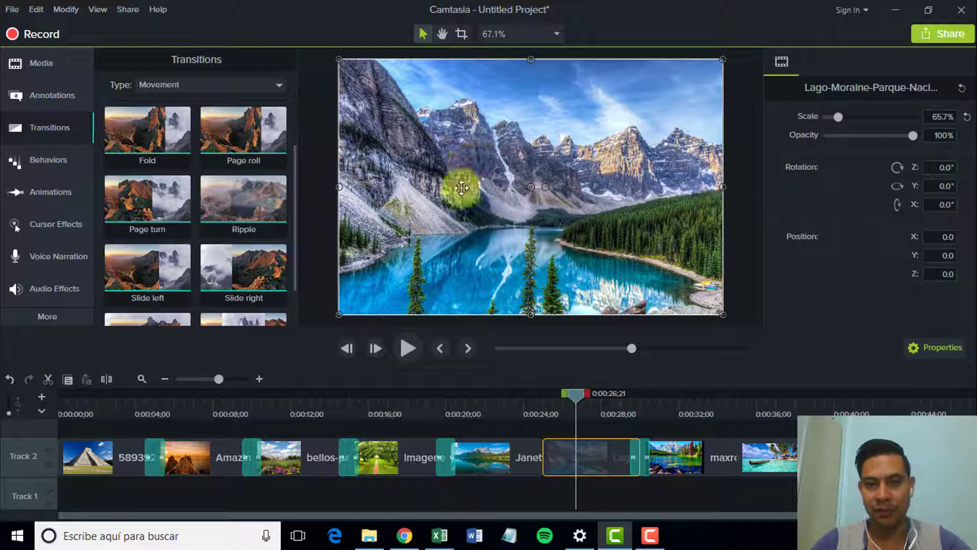
# Step: Enlarge the fifth image, the lake mirroring a mountain, to the canvas width and stretch it vertically until it fills the canvas height
pyautogui.moveTo(572, 395); pyautogui.dragTo(517, 407)
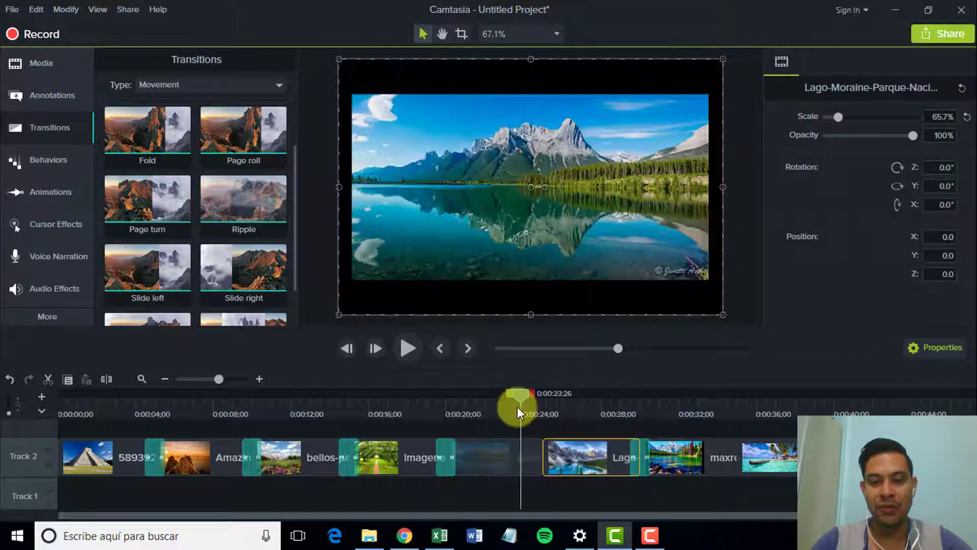
pyautogui.click(496, 448)
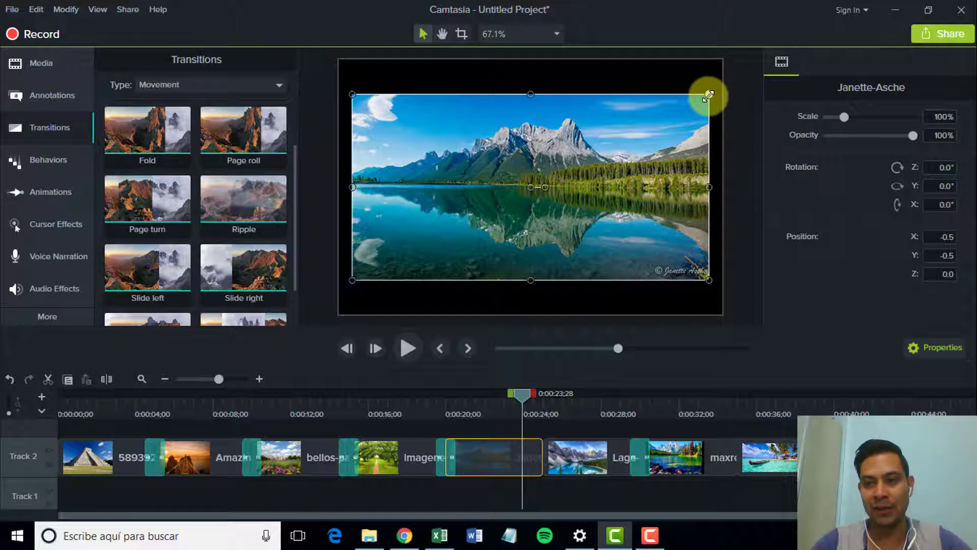
pyautogui.moveTo(708, 95); pyautogui.dragTo(726, 83)
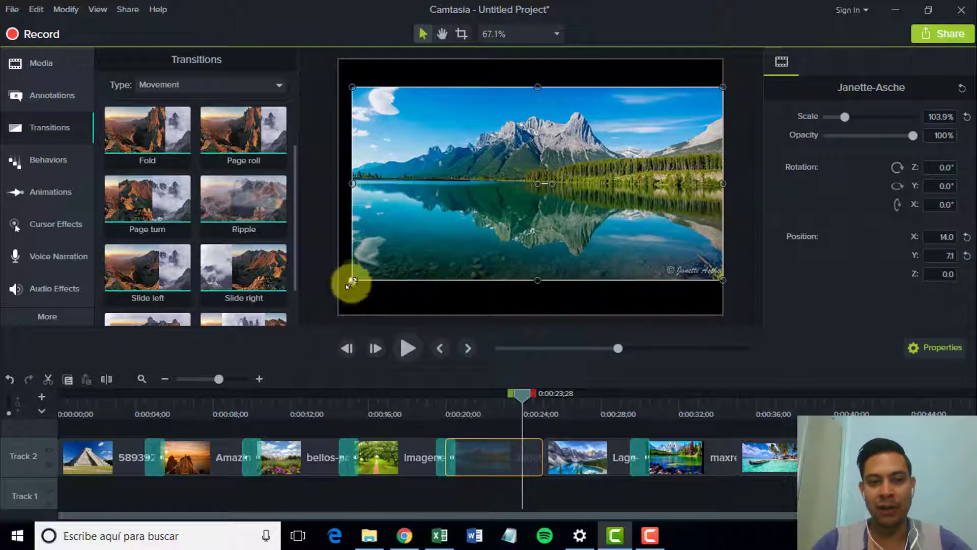
pyautogui.moveTo(352, 283); pyautogui.dragTo(346, 289)
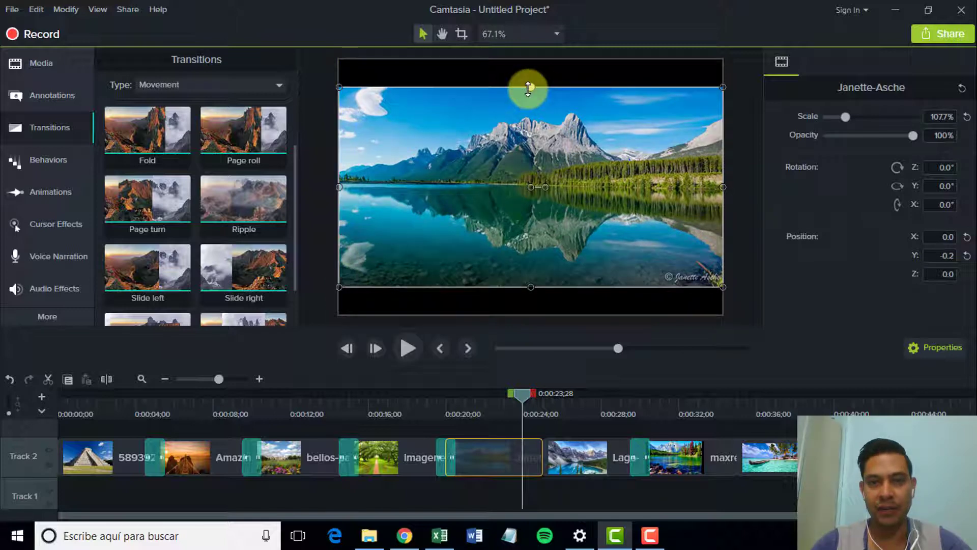
pyautogui.moveTo(531, 87); pyautogui.dragTo(531, 59)
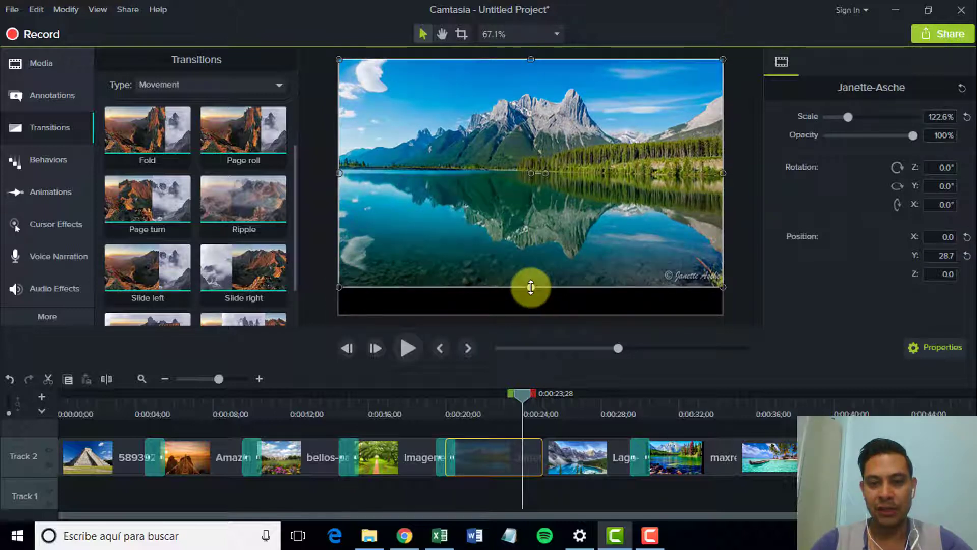
pyautogui.moveTo(531, 286); pyautogui.dragTo(528, 315)
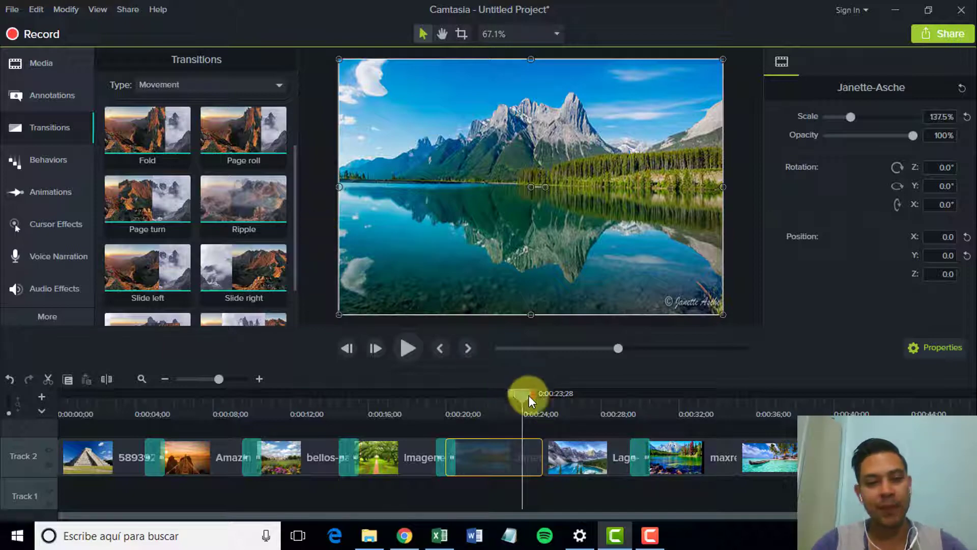
# Step: Enlarge the seventh image, the lake with rocks and red trees, proportionally from two opposite corners until it covers the whole canvas
pyautogui.moveTo(529, 396); pyautogui.dragTo(660, 412)
pyautogui.scroll(-1, 222, 184)
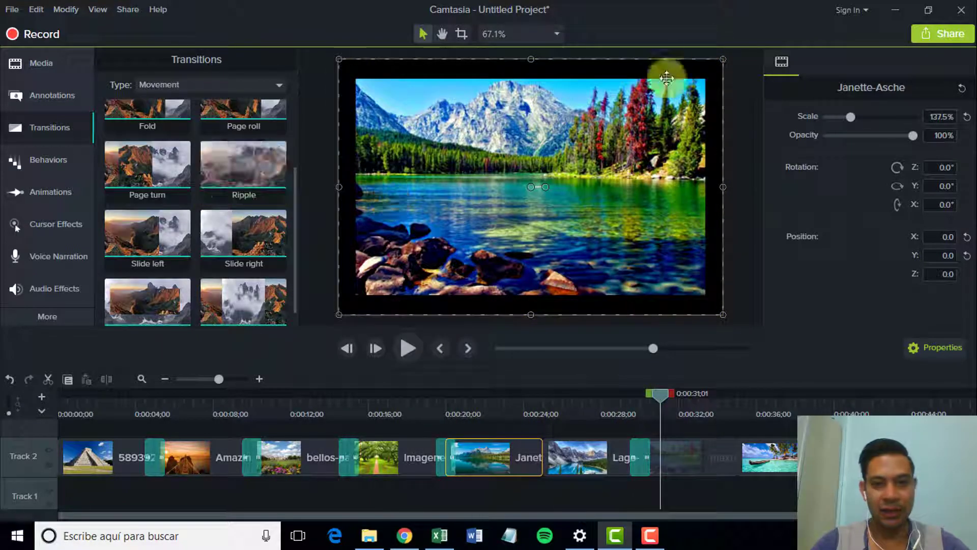
pyautogui.click(654, 131)
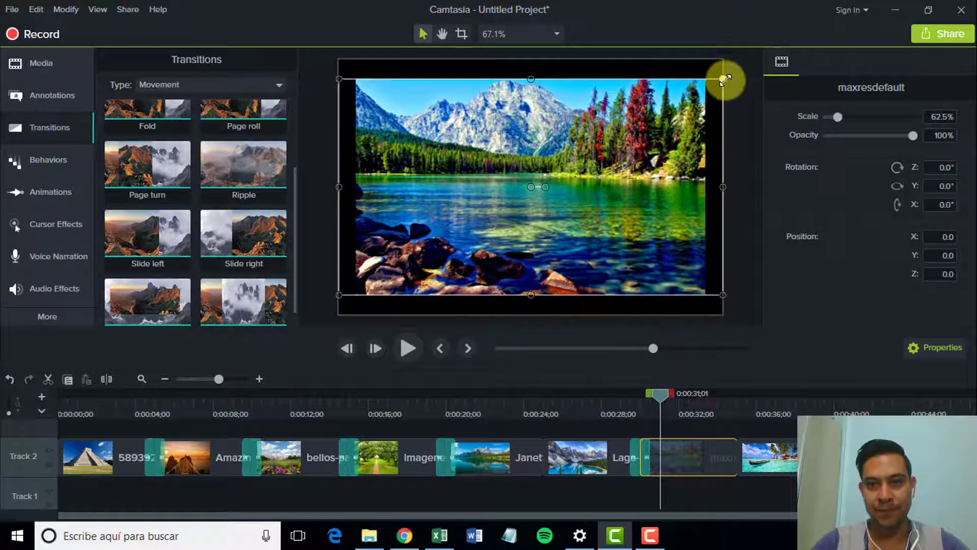
pyautogui.moveTo(724, 78)
pyautogui.mouseDown()
pyautogui.moveTo(733, 59)
pyautogui.moveTo(723, 67)
pyautogui.mouseUp()
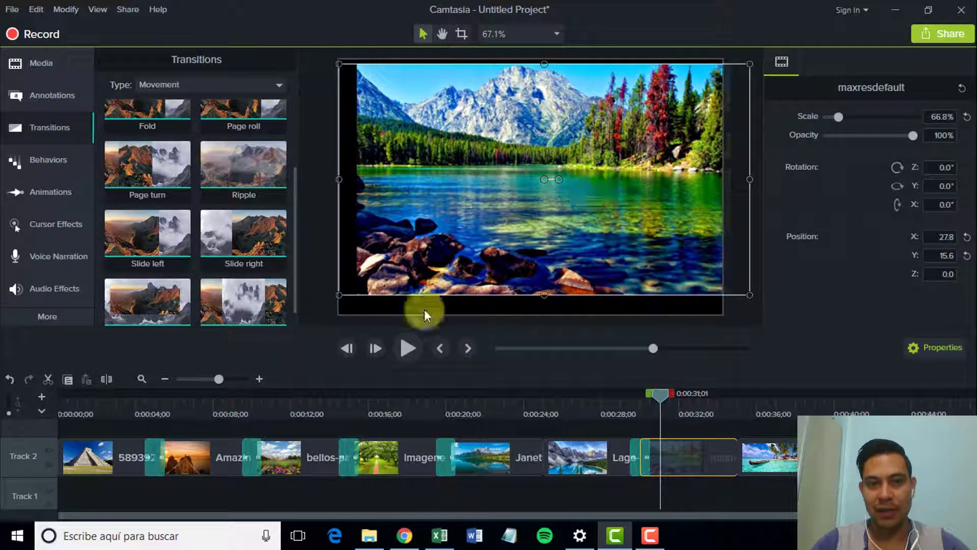
pyautogui.moveTo(338, 291); pyautogui.dragTo(320, 314)
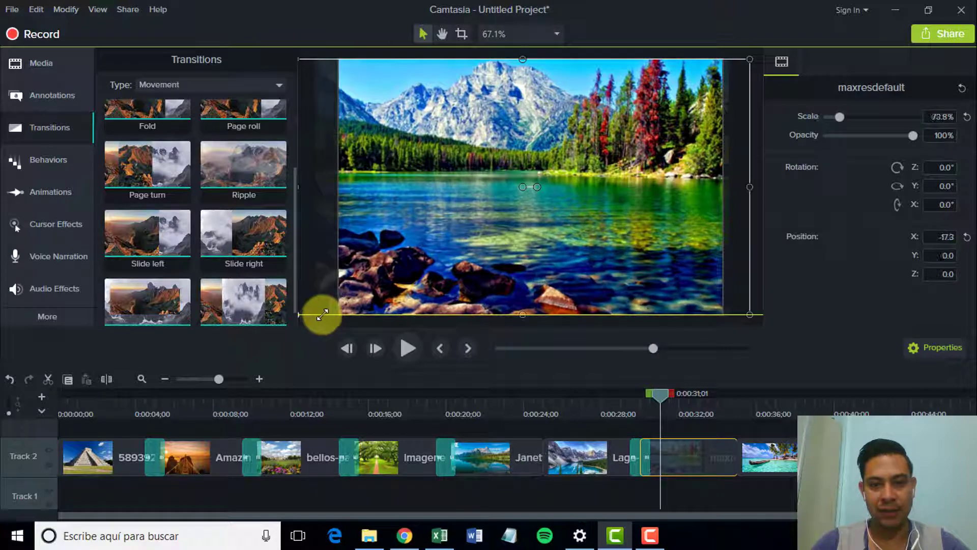
# Step: Check how the remaining images fit the canvas, return to the start of the timeline and play back the slideshow
pyautogui.click(753, 447)
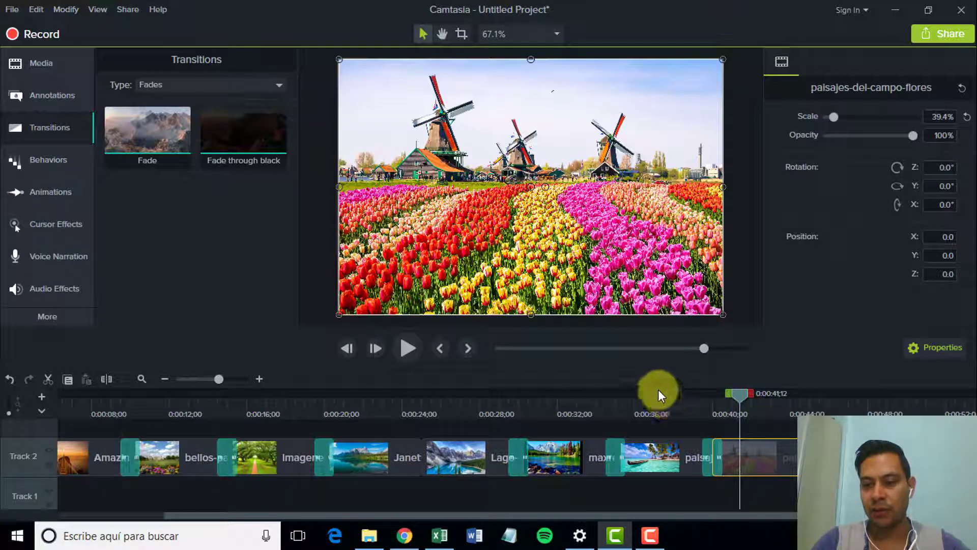
pyautogui.moveTo(785, 393); pyautogui.dragTo(887, 403)
pyautogui.moveTo(899, 404); pyautogui.dragTo(924, 381)
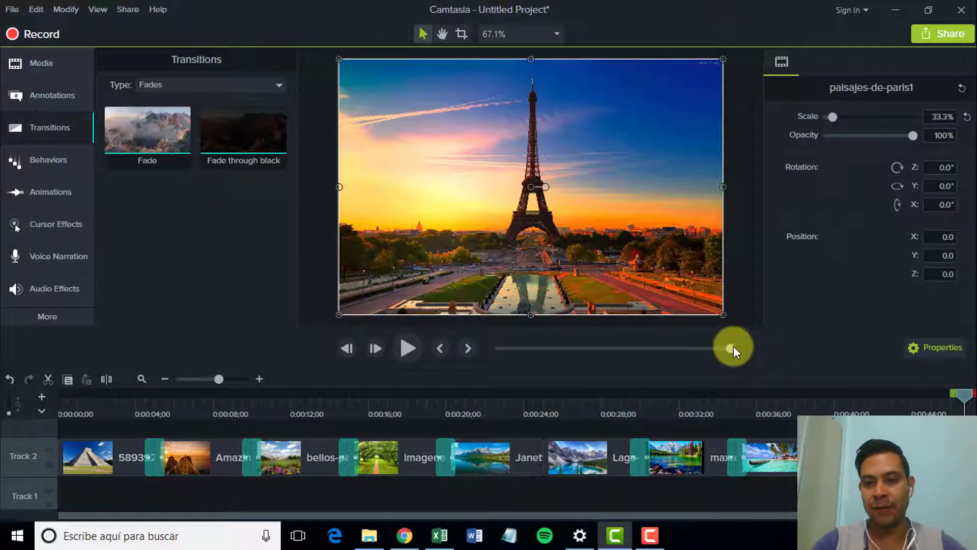
pyautogui.moveTo(732, 349); pyautogui.dragTo(677, 349)
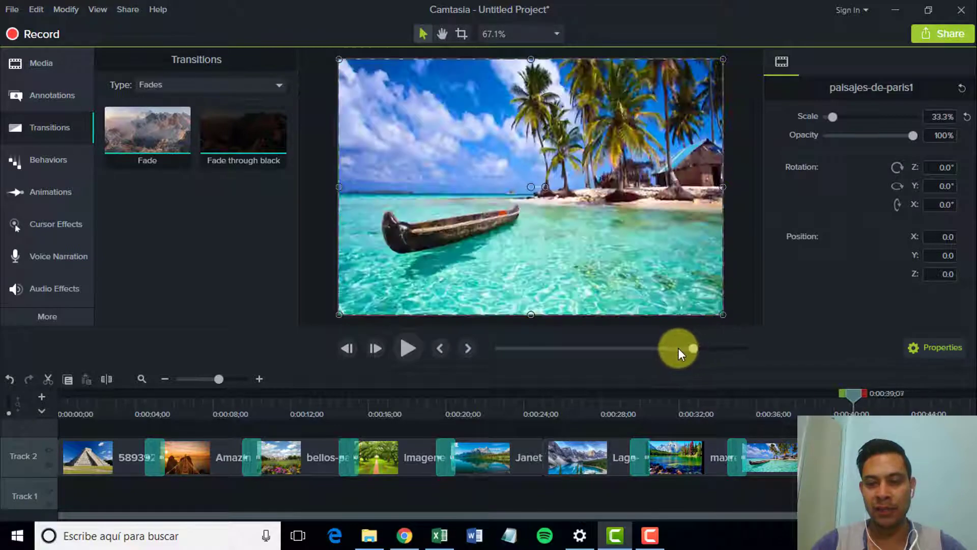
pyautogui.moveTo(750, 397); pyautogui.dragTo(602, 390)
pyautogui.moveTo(642, 345); pyautogui.dragTo(469, 347)
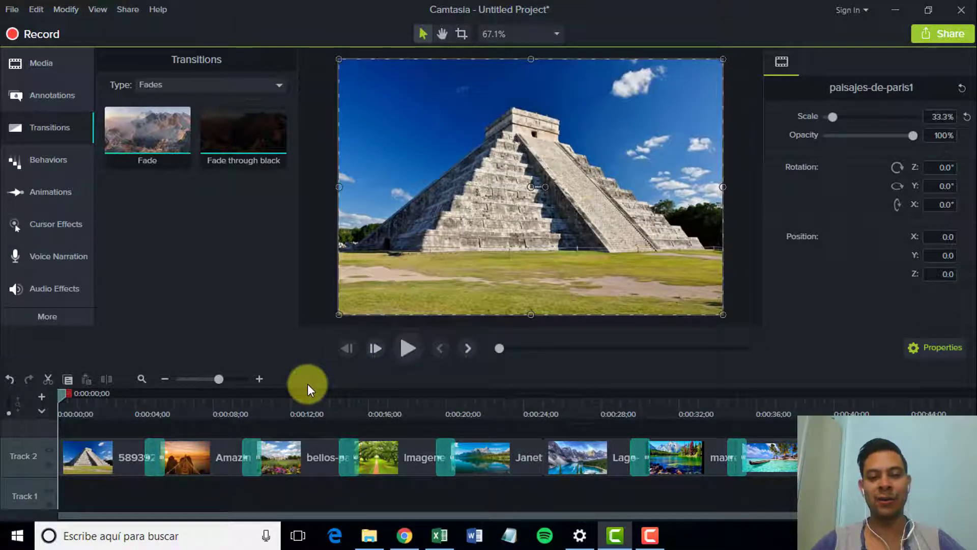
pyautogui.click(406, 349)
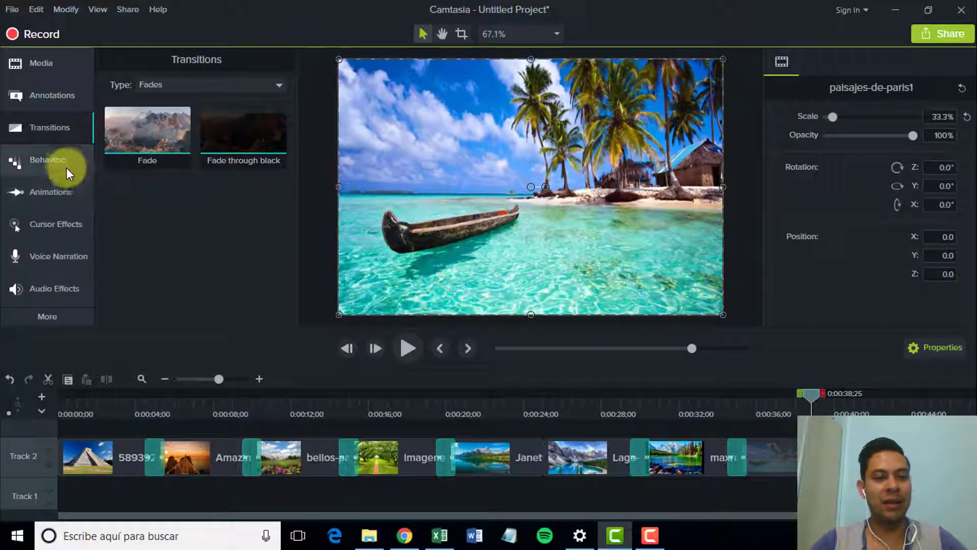
# Step: Add a plain text callout in the Basic style over the pyramid image at the start of the timeline and enlarge its box
pyautogui.click(62, 159)
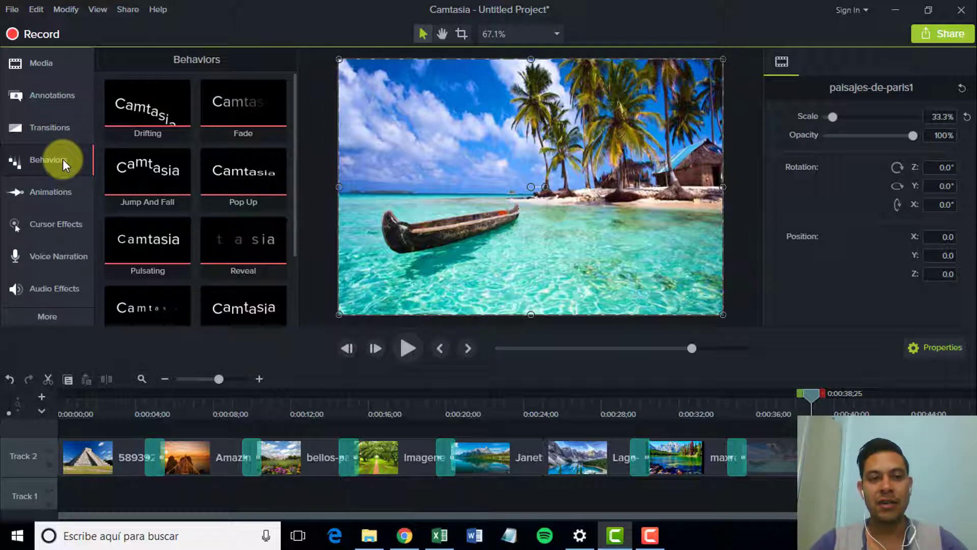
pyautogui.click(50, 94)
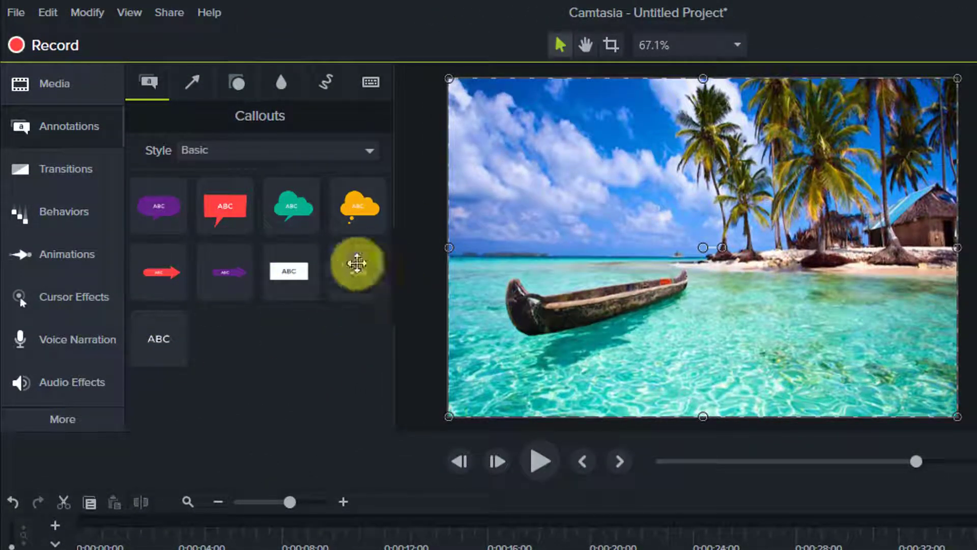
pyautogui.moveTo(144, 338); pyautogui.dragTo(250, 366)
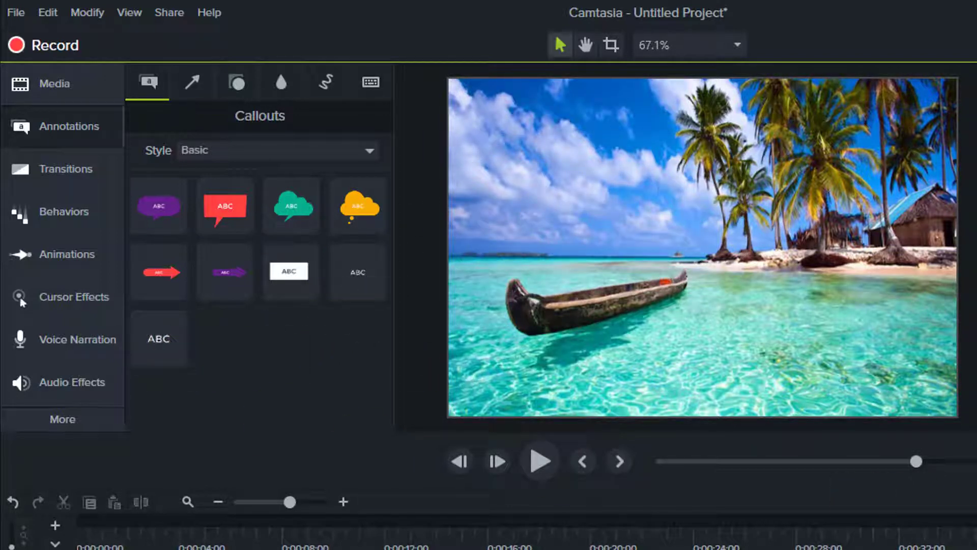
pyautogui.moveTo(916, 534); pyautogui.dragTo(506, 535)
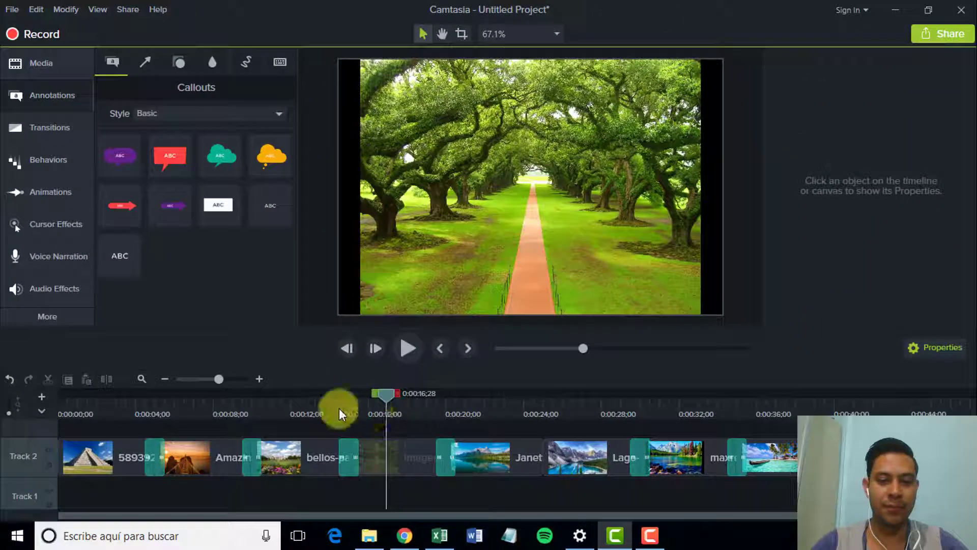
pyautogui.moveTo(339, 408); pyautogui.dragTo(14, 396)
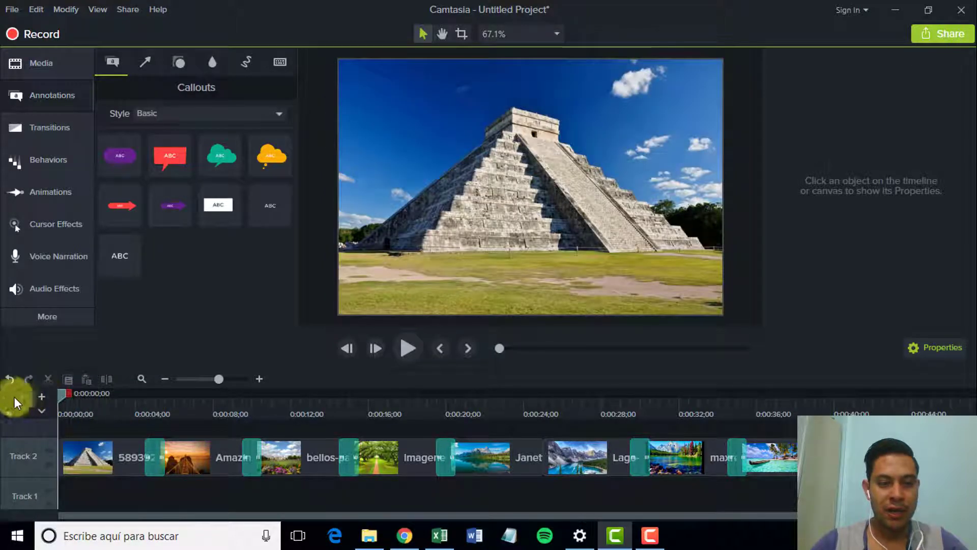
pyautogui.moveTo(218, 206); pyautogui.dragTo(526, 173)
pyautogui.hotkey('ctrl', 'z')
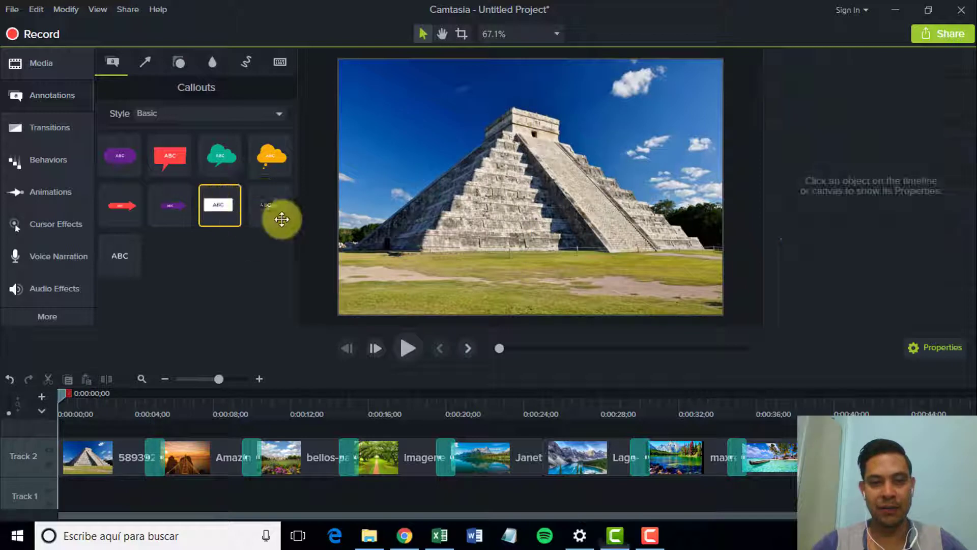
pyautogui.moveTo(266, 217); pyautogui.dragTo(522, 277)
pyautogui.moveTo(617, 214); pyautogui.dragTo(675, 195)
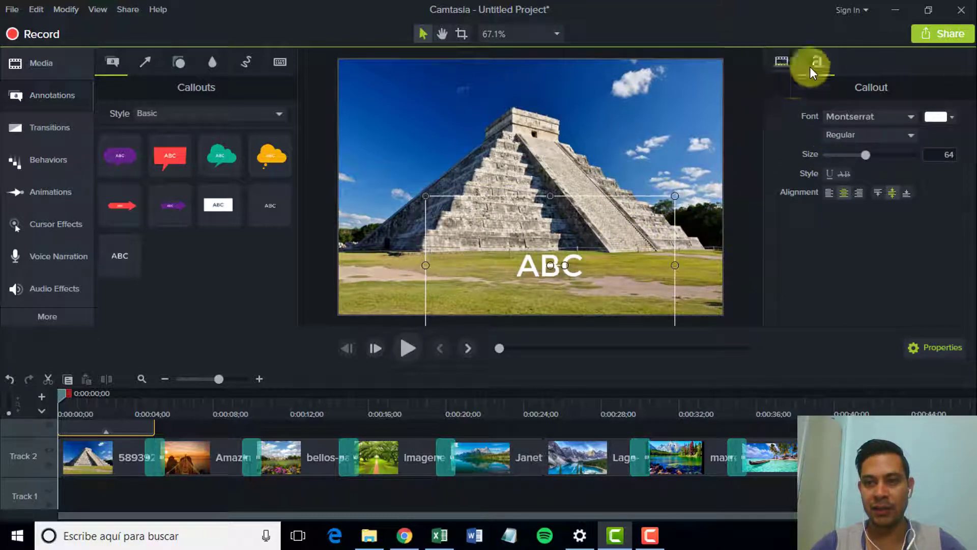
# Step: Replace the callout's text with "LO DIFICIL" and move it into the sky above the pyramid
pyautogui.click(582, 266)
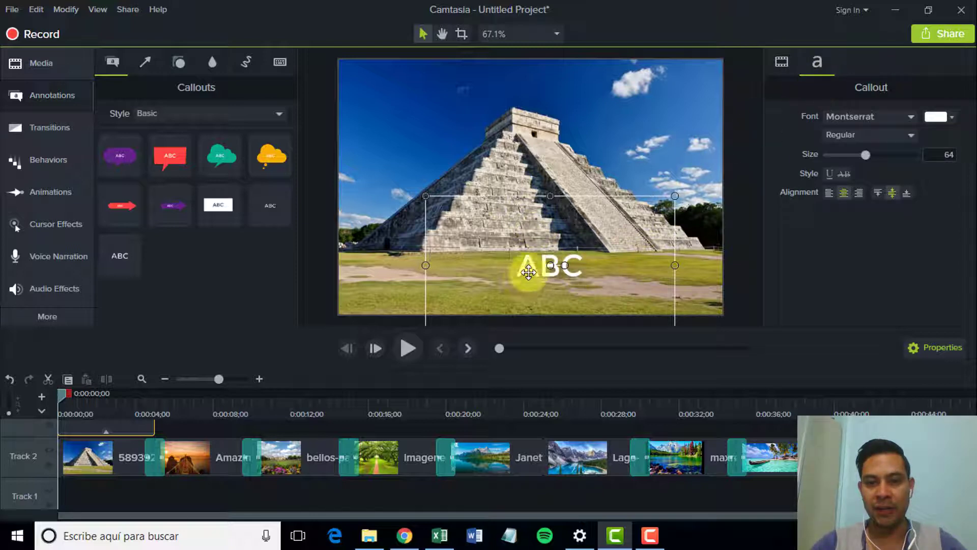
pyautogui.doubleClick(550, 271)
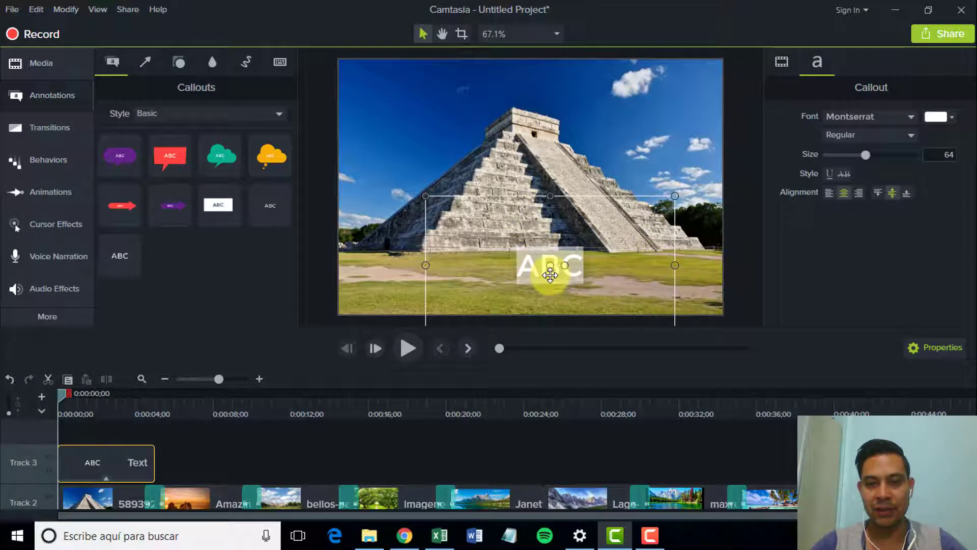
pyautogui.press('BackSpace')
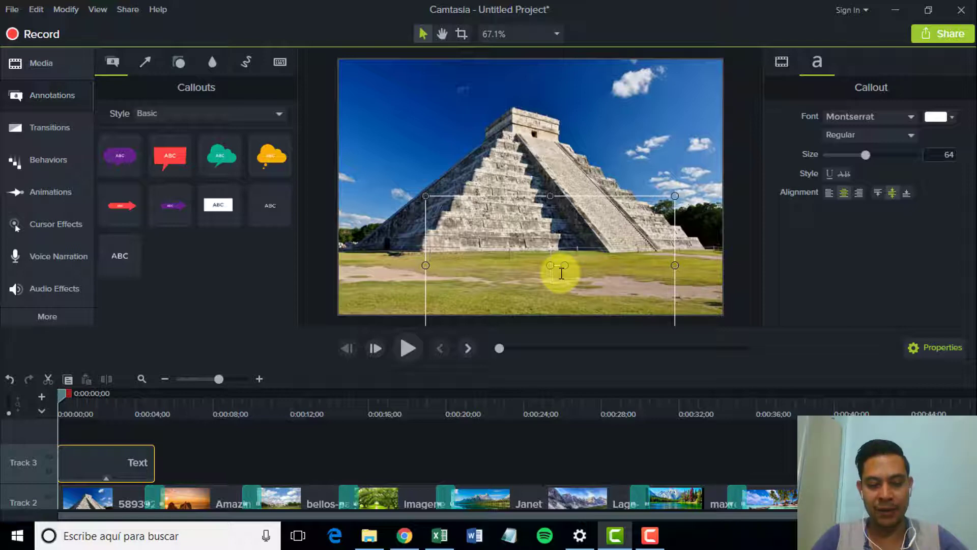
pyautogui.write('DIFICIL')
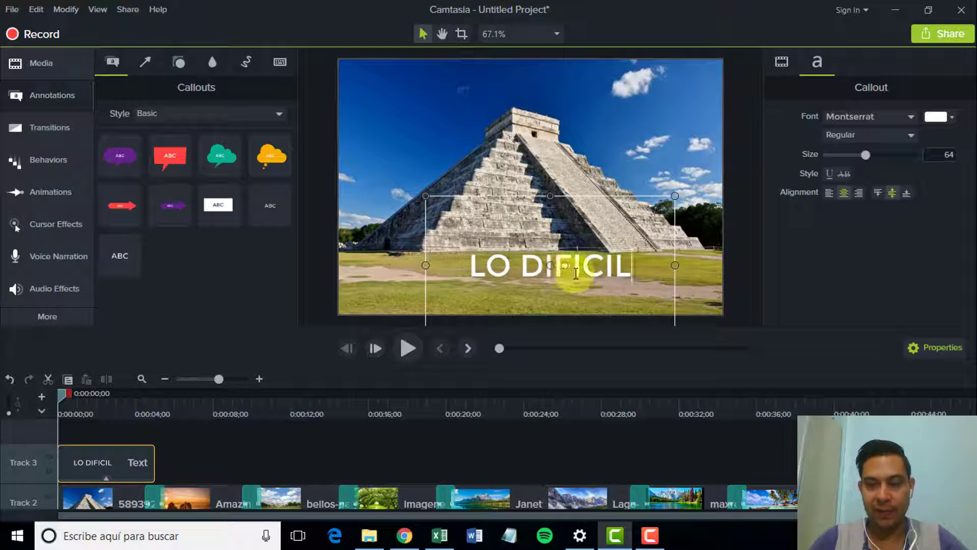
pyautogui.click(378, 273)
pyautogui.moveTo(551, 267); pyautogui.dragTo(529, 89)
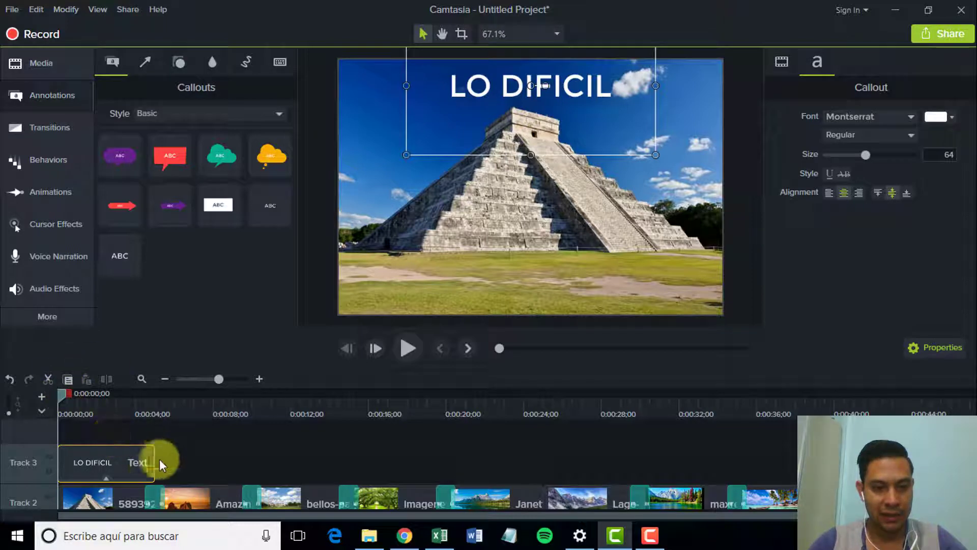
pyautogui.moveTo(154, 462)
pyautogui.mouseDown()
pyautogui.moveTo(146, 462)
pyautogui.moveTo(155, 462)
pyautogui.mouseUp()
# Step: Place a large ABC text callout over the rope bridge image at about 5 seconds and stretch the image to fill the canvas
pyautogui.moveTo(62, 394); pyautogui.dragTo(172, 405)
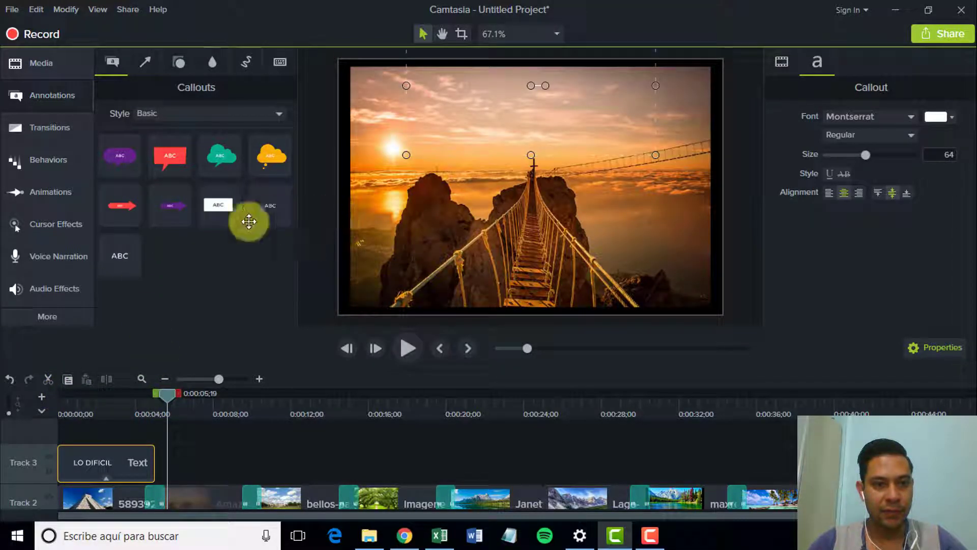
pyautogui.moveTo(126, 257); pyautogui.dragTo(582, 146)
pyautogui.click(701, 181)
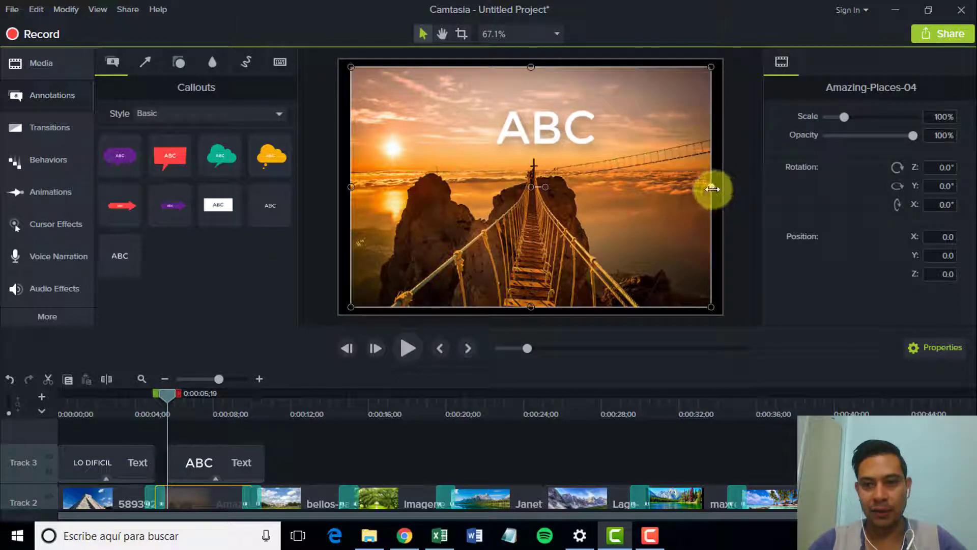
pyautogui.moveTo(710, 188); pyautogui.dragTo(723, 186)
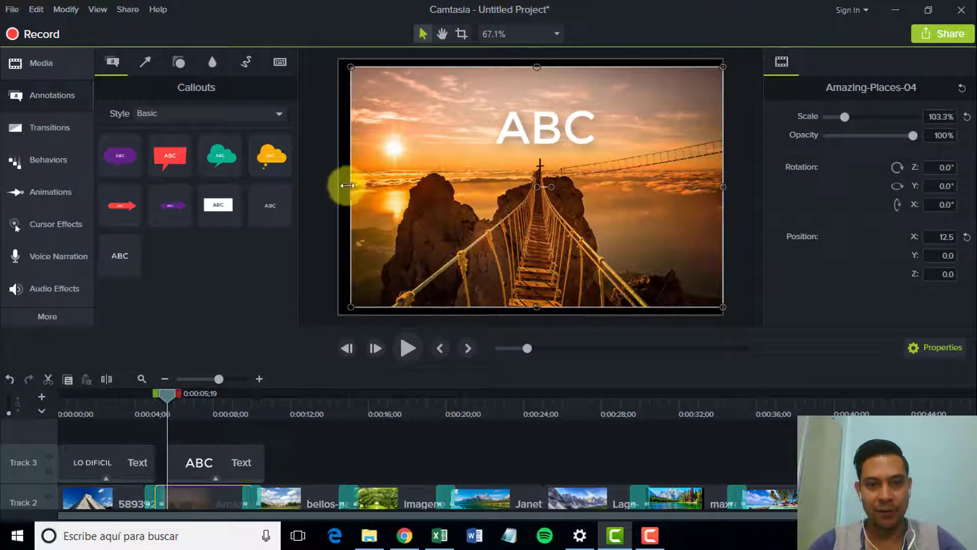
pyautogui.moveTo(348, 185)
pyautogui.mouseDown()
pyautogui.moveTo(326, 185)
pyautogui.moveTo(339, 186)
pyautogui.mouseUp()
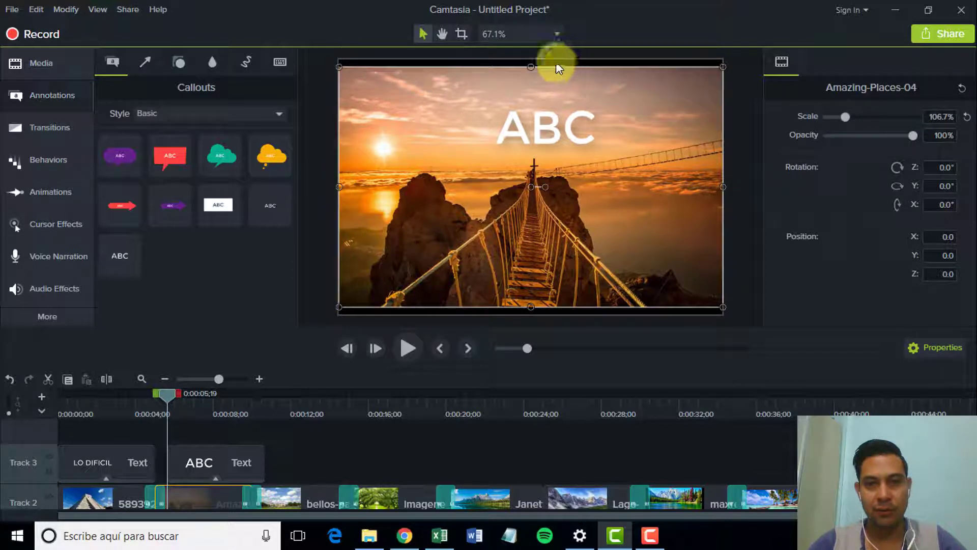
pyautogui.moveTo(530, 67); pyautogui.dragTo(530, 61)
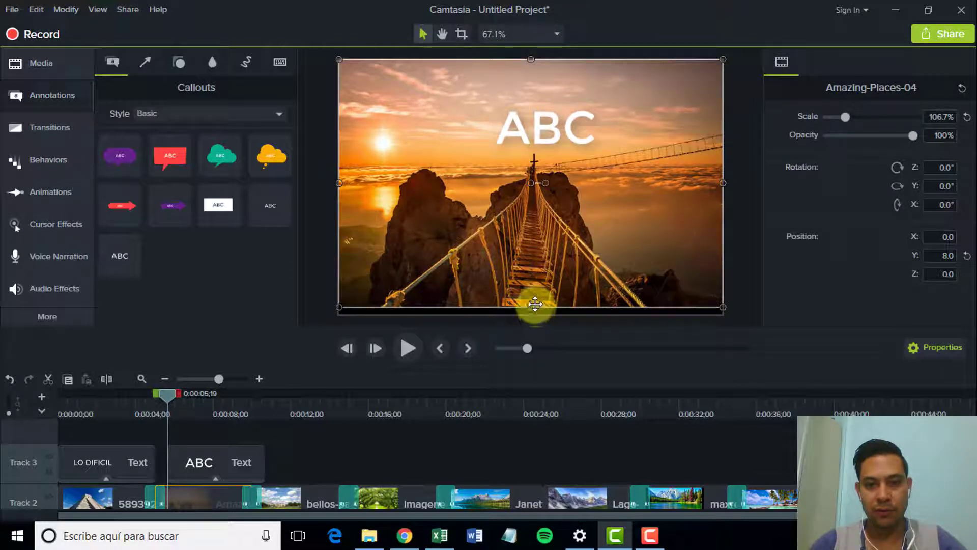
pyautogui.moveTo(531, 305); pyautogui.dragTo(531, 314)
# Step: Replace the text of the callout over the rope bridge image with "LO HAGO"
pyautogui.click(565, 132)
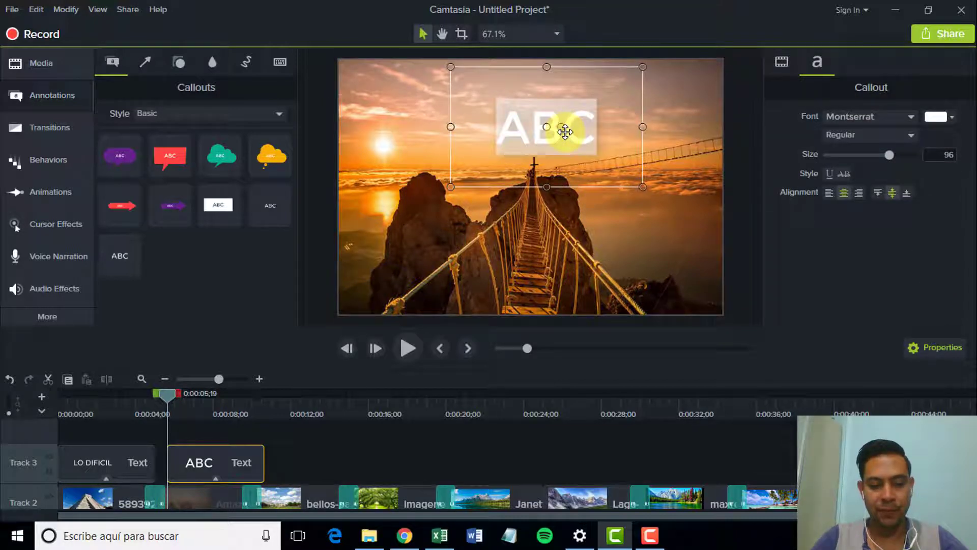
pyautogui.write('LO HAGO')
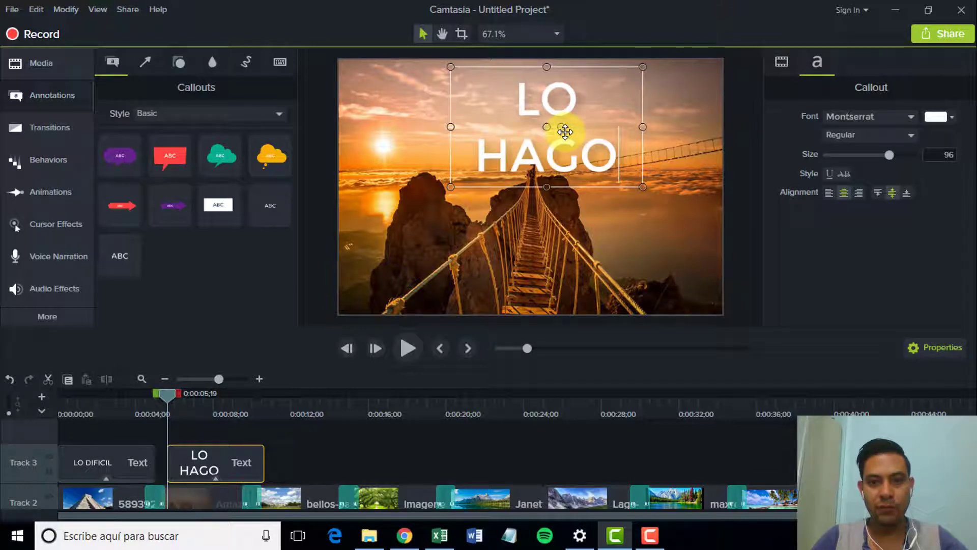
pyautogui.click(337, 456)
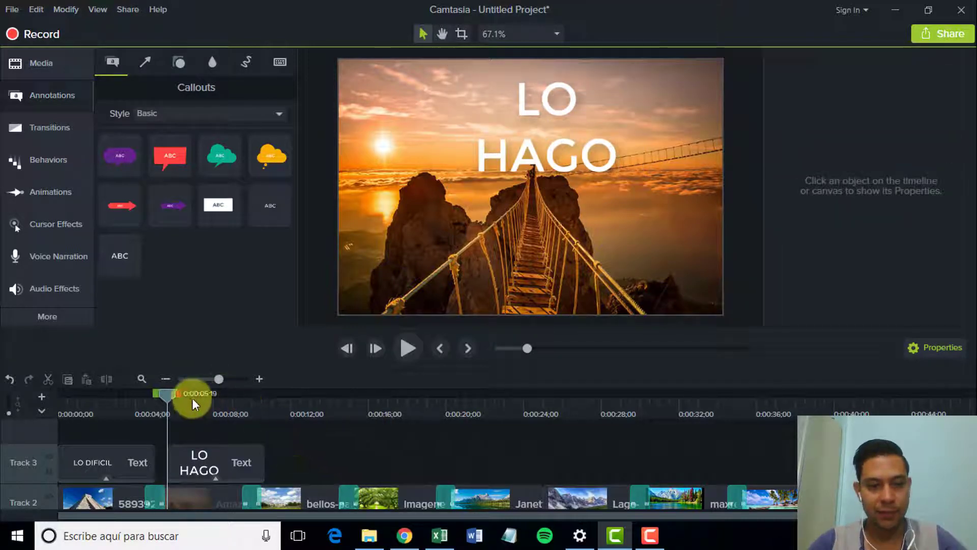
# Step: Centre the "LO HAGO" callout at the top of the rope bridge image and trim the end of its clip slightly
pyautogui.moveTo(166, 392); pyautogui.dragTo(234, 403)
pyautogui.click(563, 132)
pyautogui.moveTo(560, 128)
pyautogui.mouseDown()
pyautogui.moveTo(539, 125)
pyautogui.moveTo(567, 131)
pyautogui.moveTo(517, 164)
pyautogui.moveTo(545, 124)
pyautogui.mouseUp()
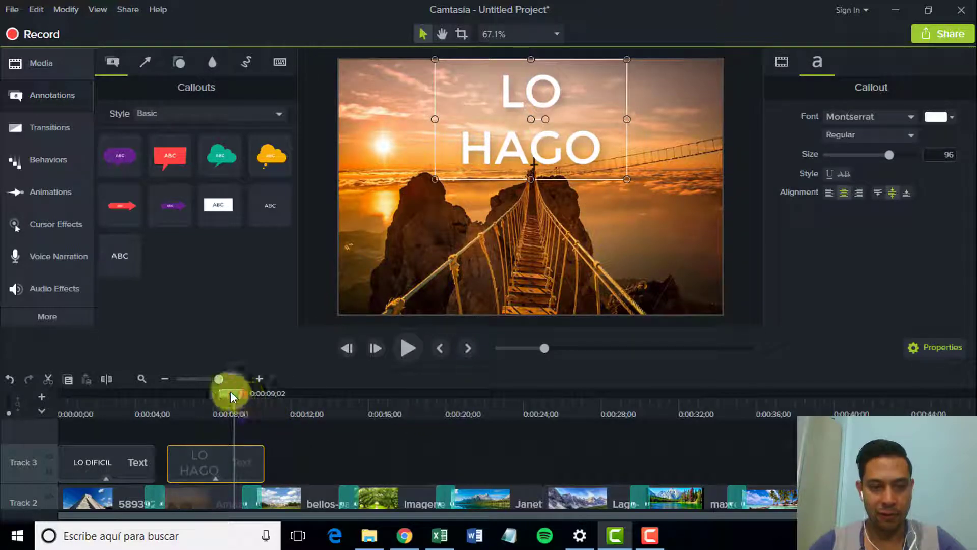
pyautogui.moveTo(243, 393); pyautogui.dragTo(269, 392)
pyautogui.moveTo(264, 455); pyautogui.dragTo(261, 456)
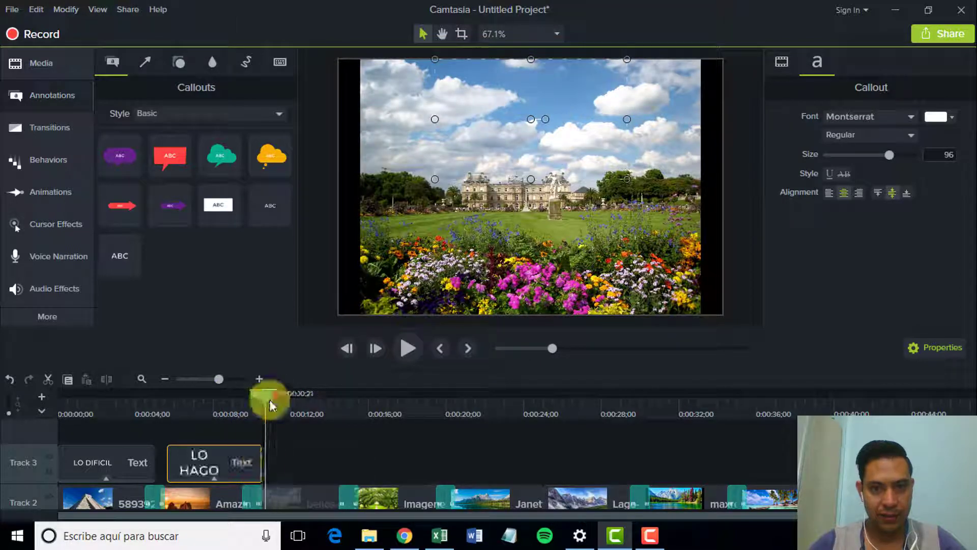
# Step: Place a large ABC text callout over the garden image at about 11 seconds and set its text to "RAPIDO"
pyautogui.click(265, 397)
pyautogui.moveTo(122, 256); pyautogui.dragTo(308, 480)
pyautogui.moveTo(308, 480); pyautogui.dragTo(308, 479)
pyautogui.write('RAPIDO')
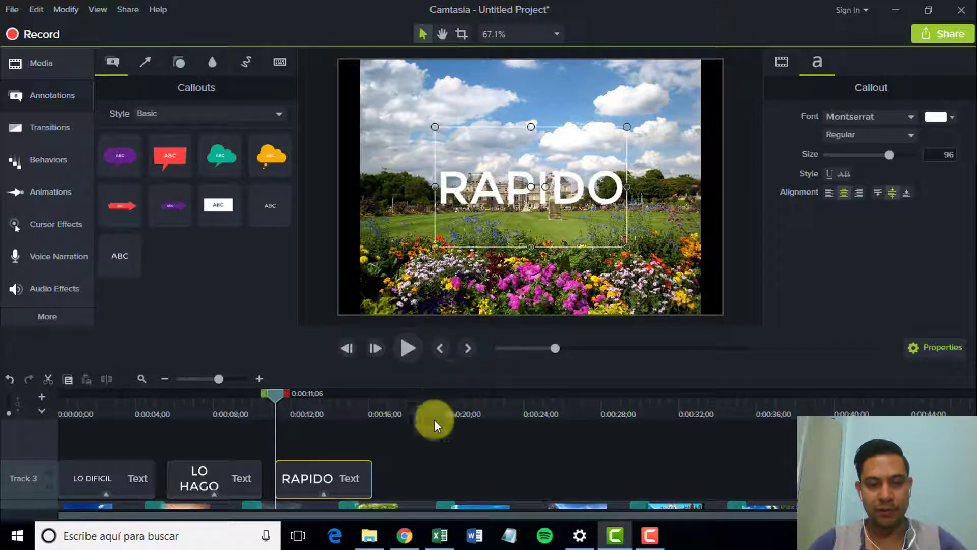
# Step: Delete the "RAPIDO" text callout from the garden image
pyautogui.moveTo(618, 196); pyautogui.dragTo(443, 192)
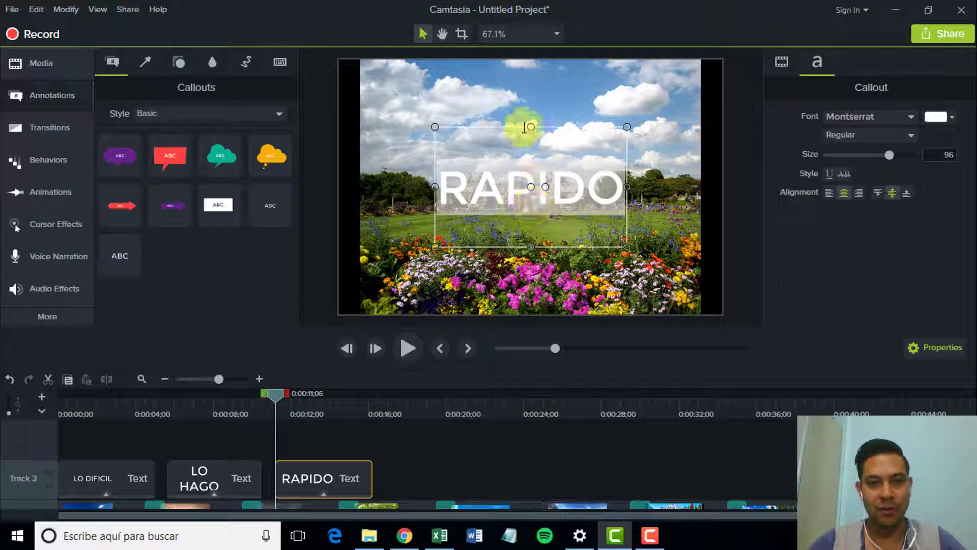
pyautogui.click(509, 124)
pyautogui.click(509, 196)
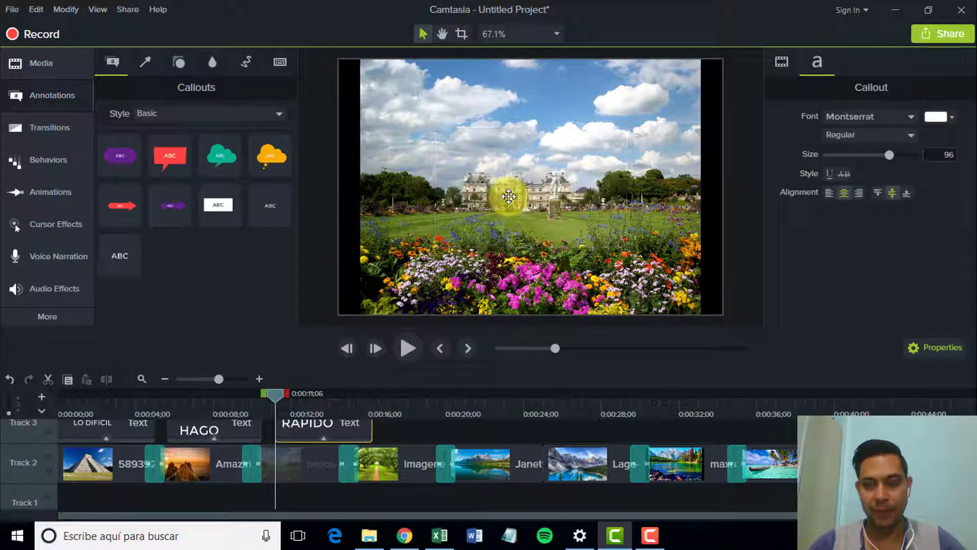
pyautogui.press('Delete')
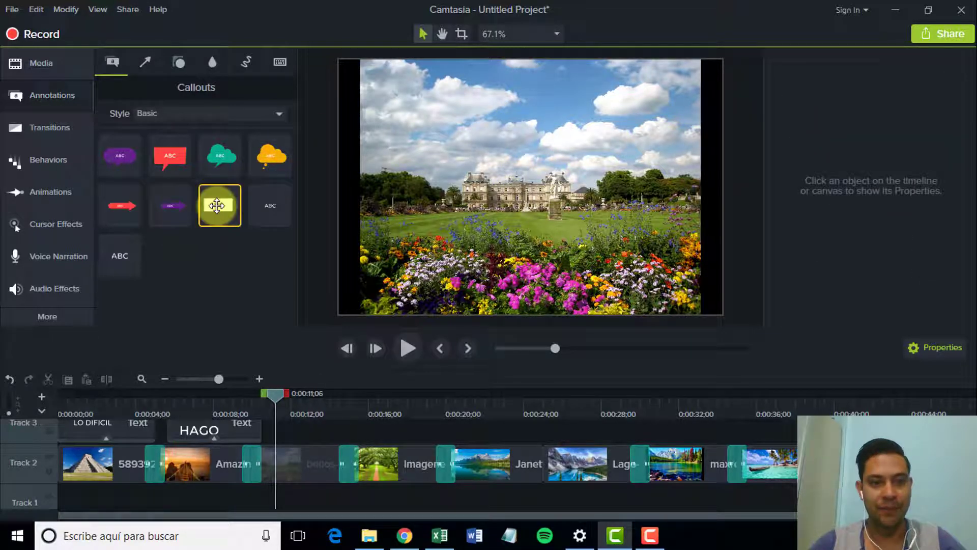
# Step: Place a white rectangle callout reading "RÁPIDO" over the flowers of the garden image and set its fill opacity to 55%
pyautogui.moveTo(217, 206); pyautogui.dragTo(583, 264)
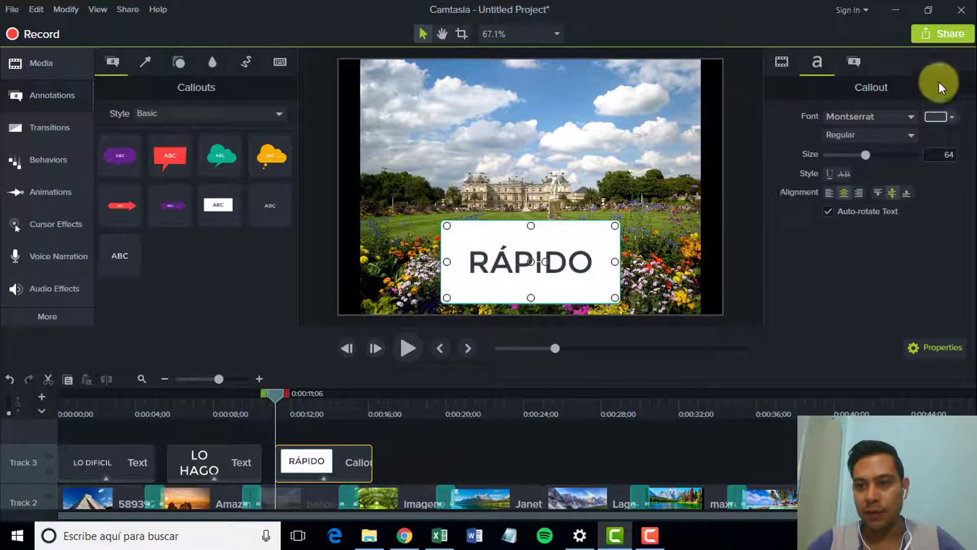
pyautogui.click(950, 117)
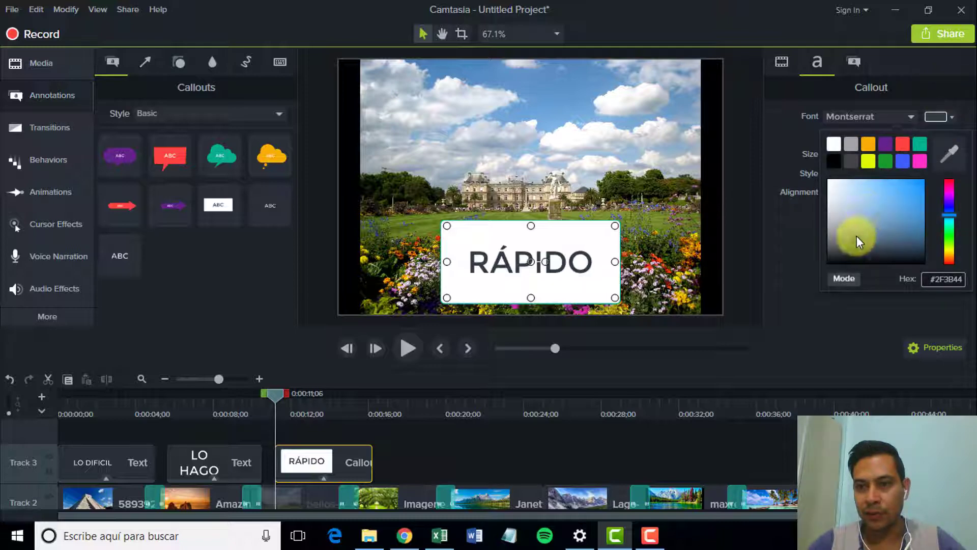
pyautogui.click(798, 254)
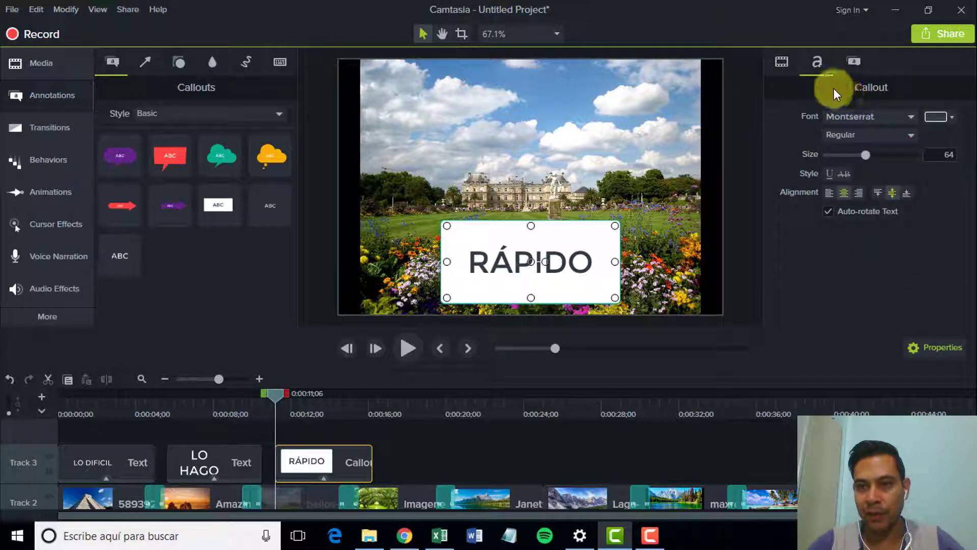
pyautogui.click(848, 64)
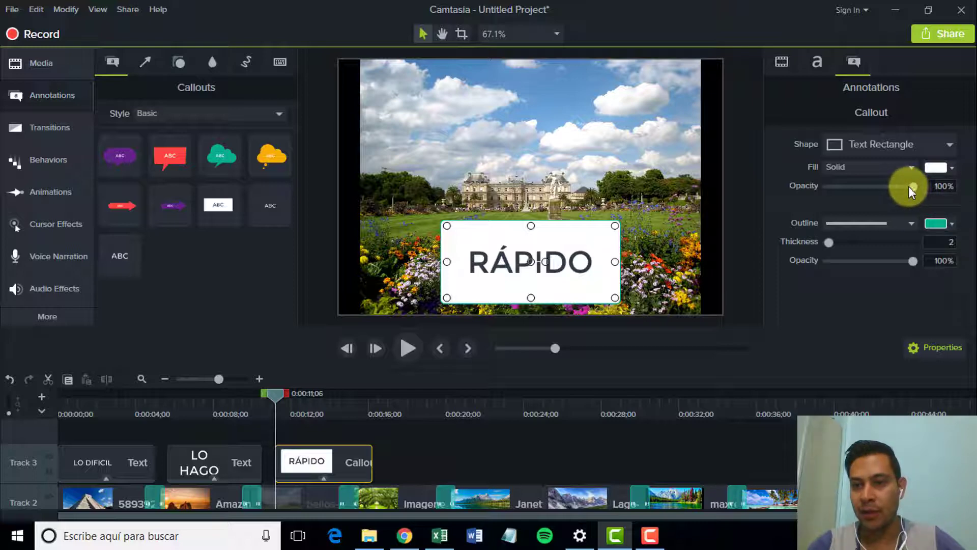
pyautogui.moveTo(912, 185); pyautogui.dragTo(874, 187)
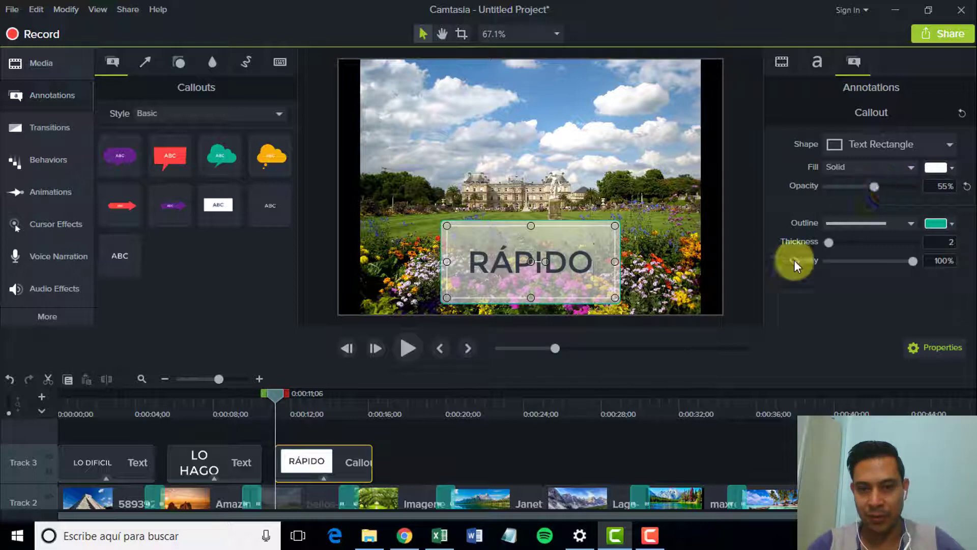
# Step: Add a "Y LO IMPOSIBLE" text callout over the tree-lined path image and a plain ABC callout over the next lake image
pyautogui.click(582, 454)
pyautogui.click(547, 264)
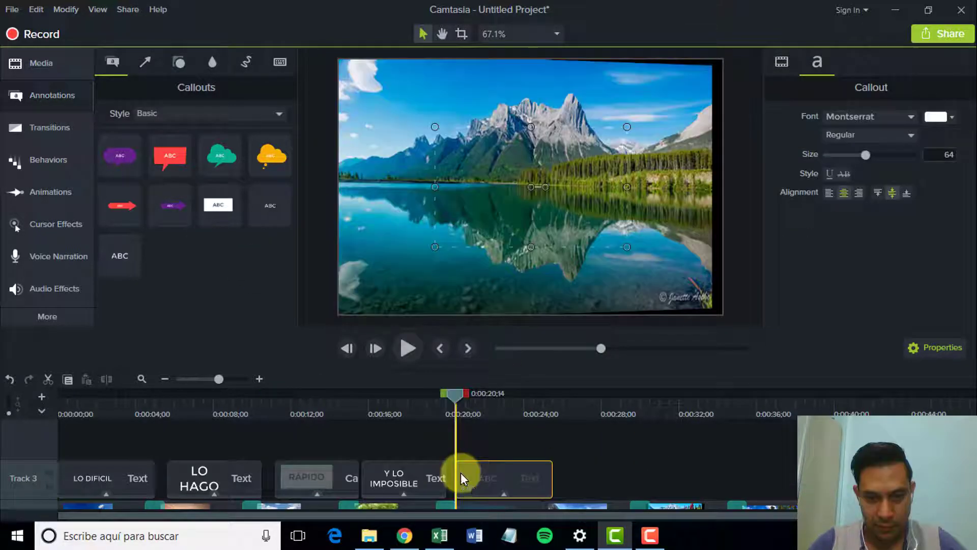
pyautogui.scroll(-1, 505, 456)
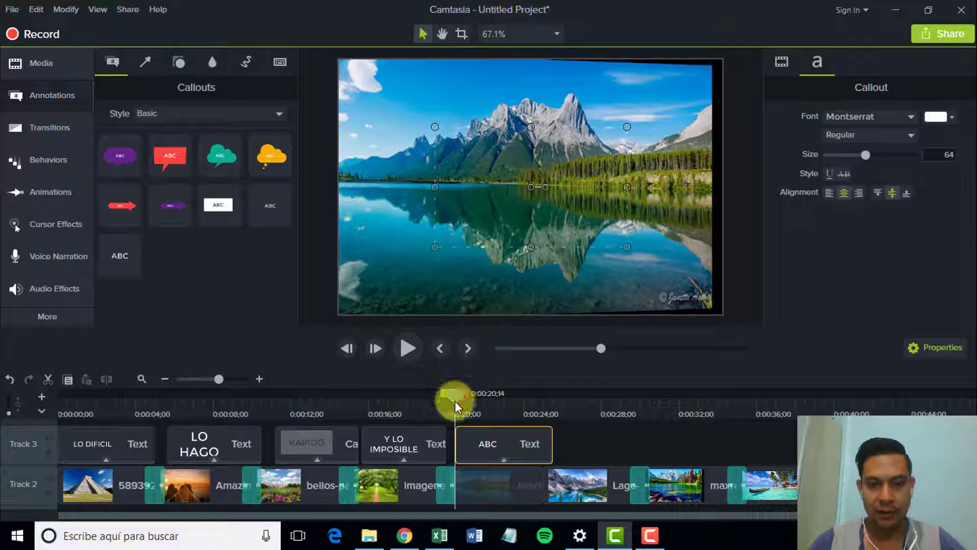
pyautogui.moveTo(456, 401)
pyautogui.mouseDown()
pyautogui.moveTo(444, 401)
pyautogui.moveTo(458, 400)
pyautogui.mouseUp()
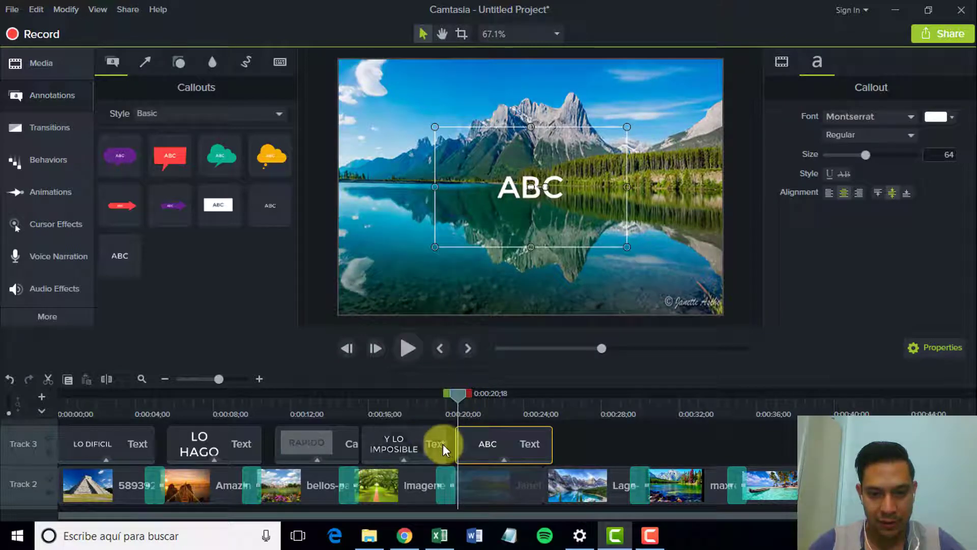
# Step: Shorten the "Y LO IMPOSIBLE", "RÁPIDO", "LO HAGO" and ABC callout clips so each ends with its own image
pyautogui.click(443, 444)
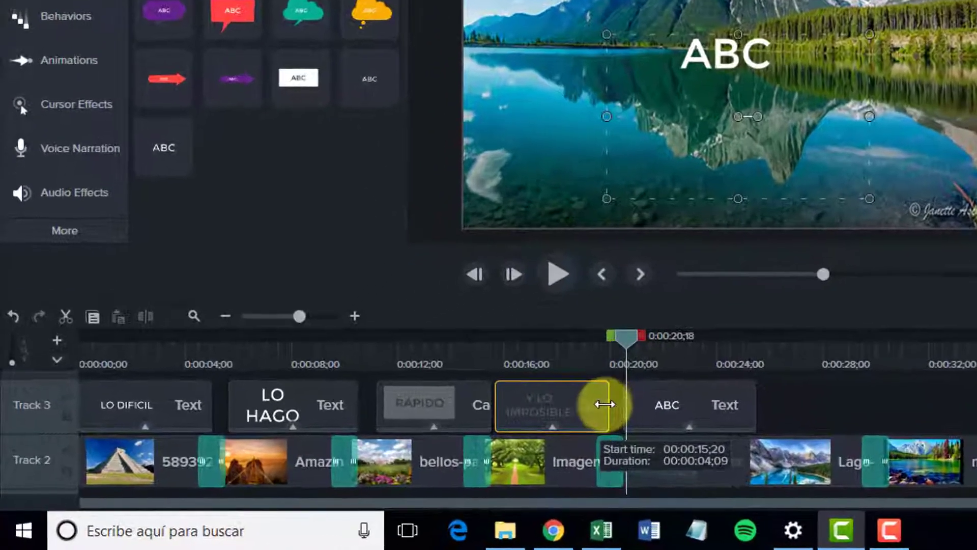
pyautogui.moveTo(605, 405); pyautogui.dragTo(595, 404)
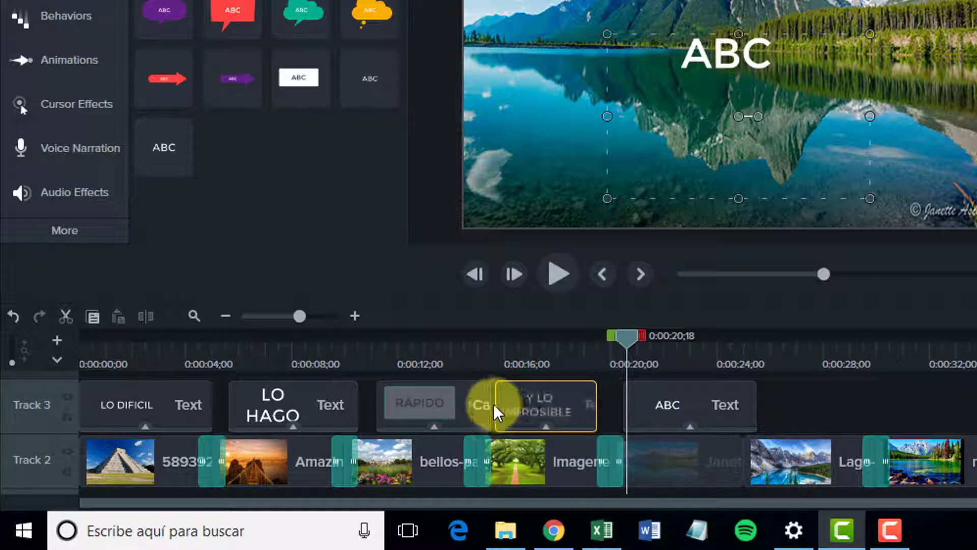
pyautogui.moveTo(488, 406); pyautogui.dragTo(462, 402)
pyautogui.click(518, 415)
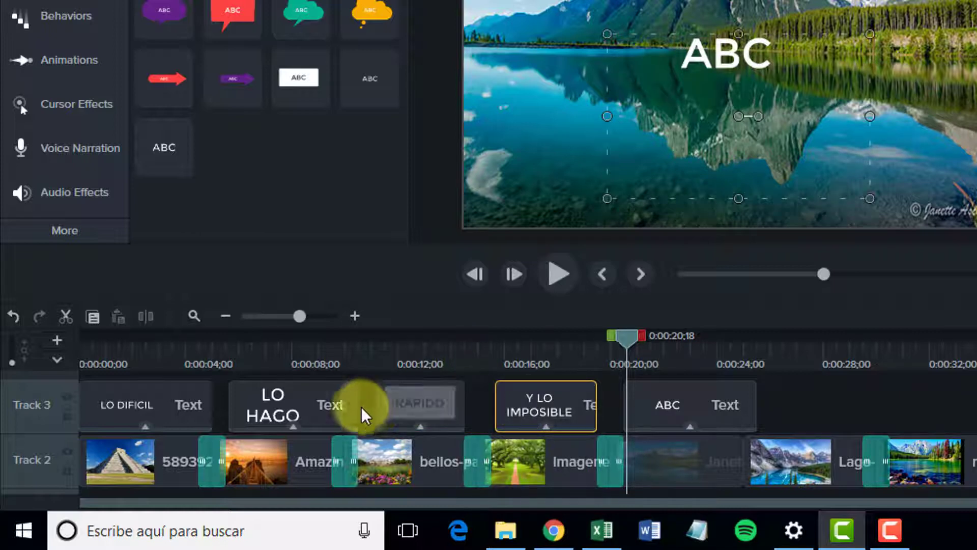
pyautogui.moveTo(359, 404); pyautogui.dragTo(331, 400)
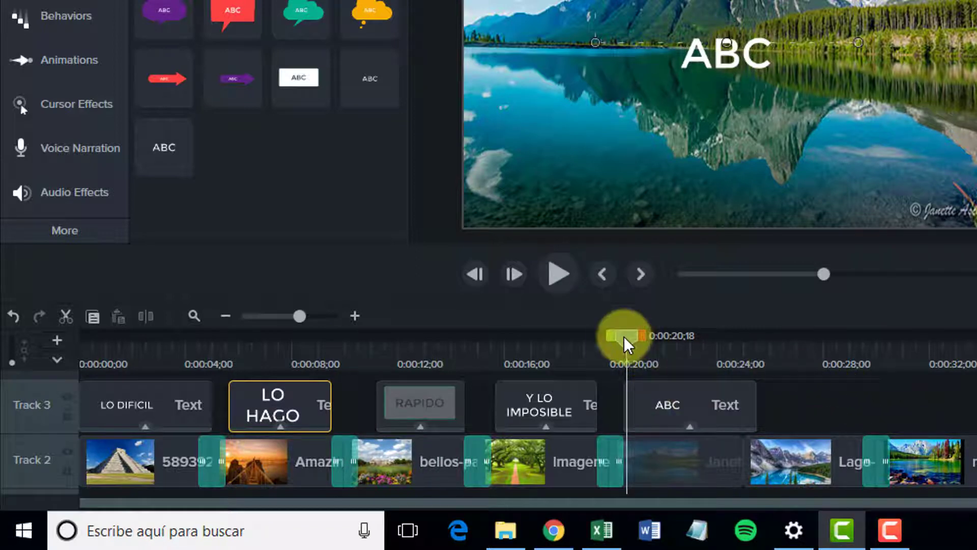
pyautogui.moveTo(626, 338); pyautogui.dragTo(774, 367)
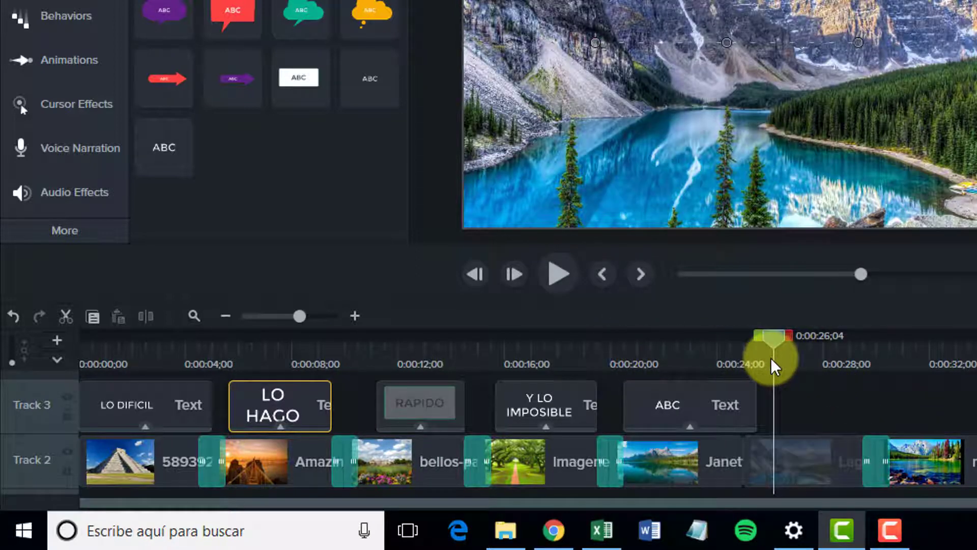
pyautogui.click(748, 404)
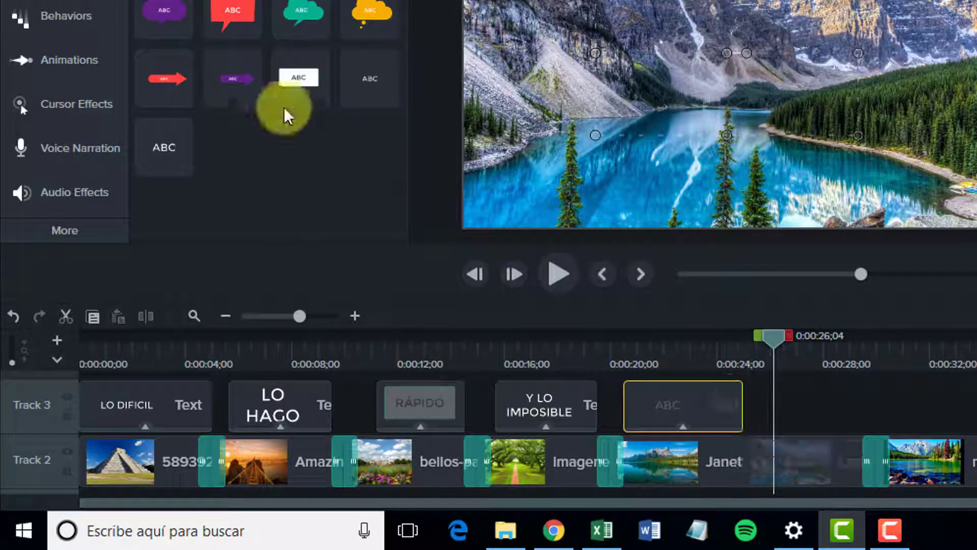
# Step: Add a Stylized transition between the fifth and sixth images and trim the ABC callout to end before it
pyautogui.click(33, 3)
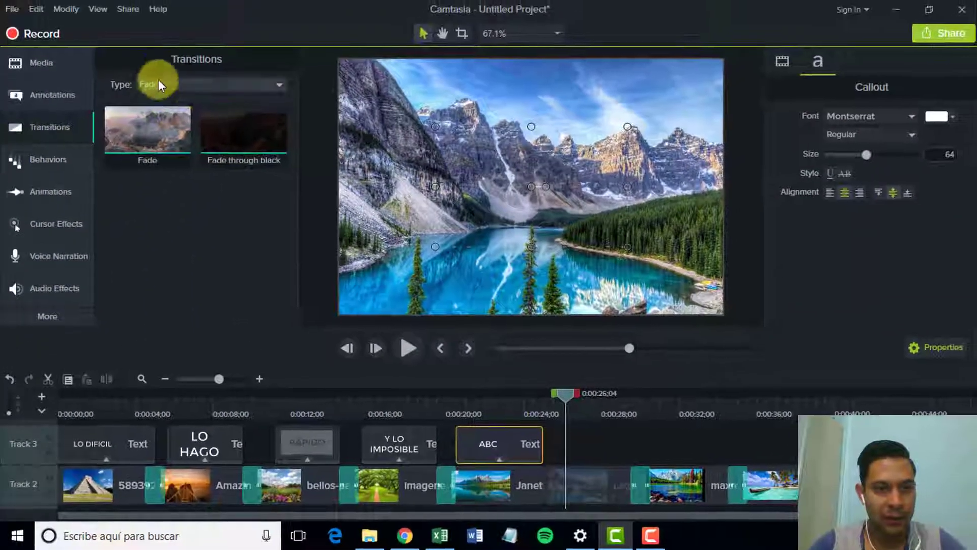
pyautogui.click(193, 89)
pyautogui.click(173, 163)
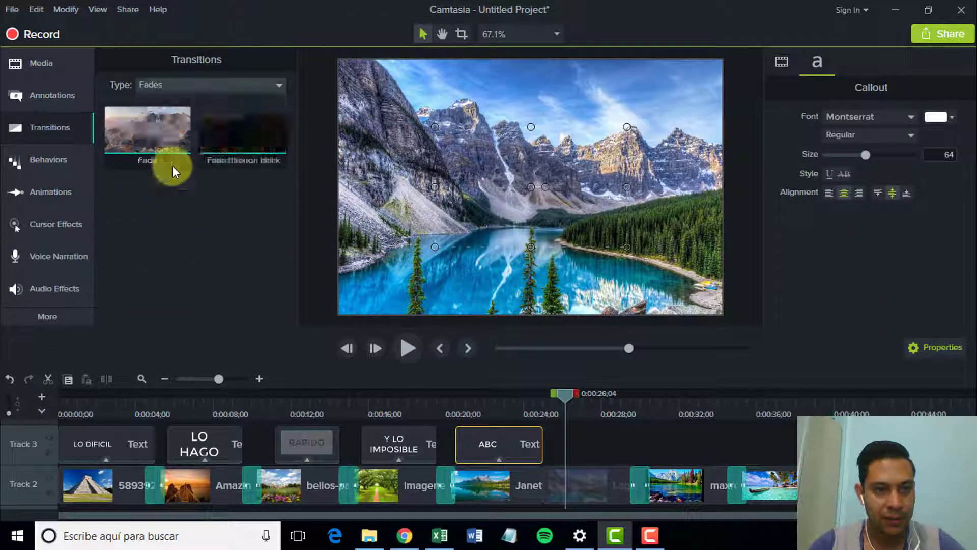
pyautogui.moveTo(160, 197); pyautogui.dragTo(529, 449)
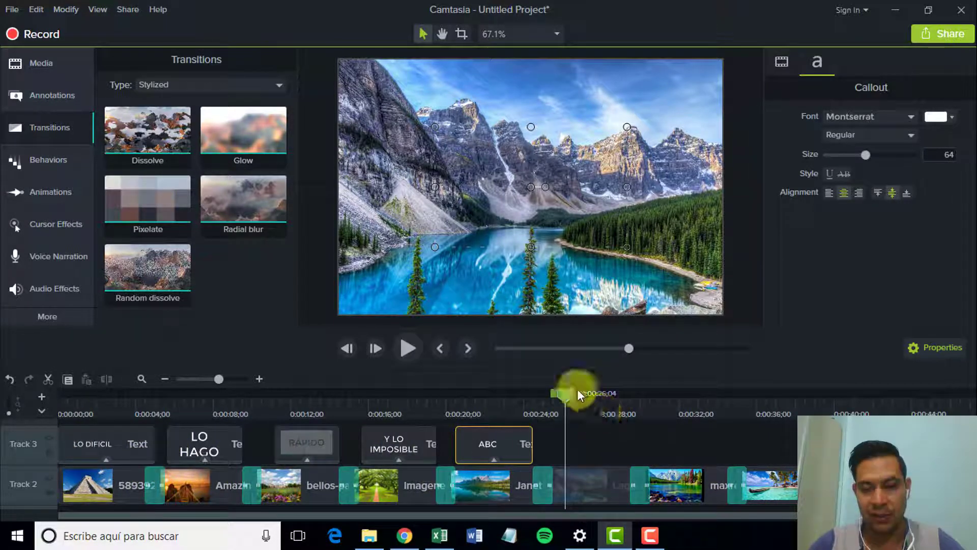
pyautogui.moveTo(566, 399)
pyautogui.mouseDown()
pyautogui.moveTo(513, 397)
pyautogui.moveTo(562, 396)
pyautogui.mouseUp()
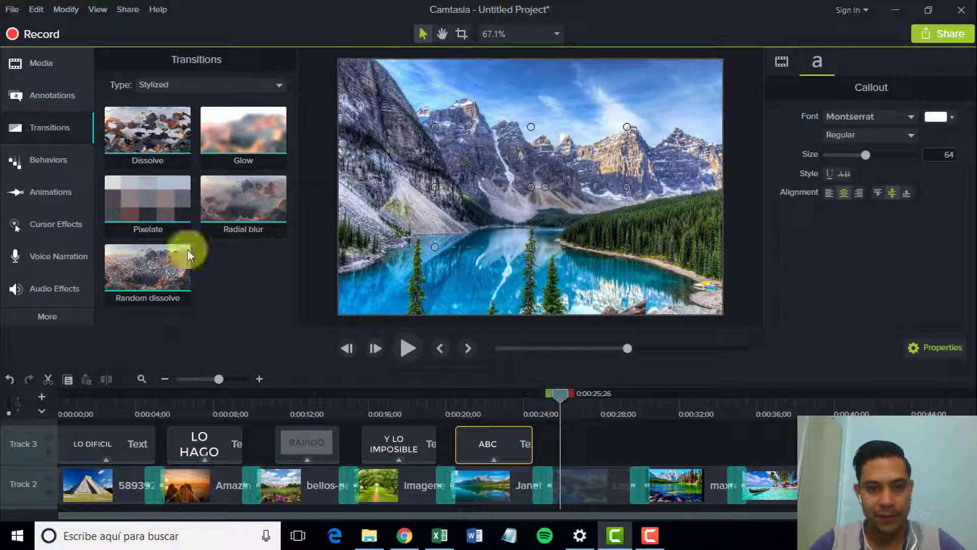
# Step: Set the ABC callout's text to "ME TARDO" and add callouts reading "UN POQUITO" and "MÁS" over the next two images
pyautogui.click(42, 95)
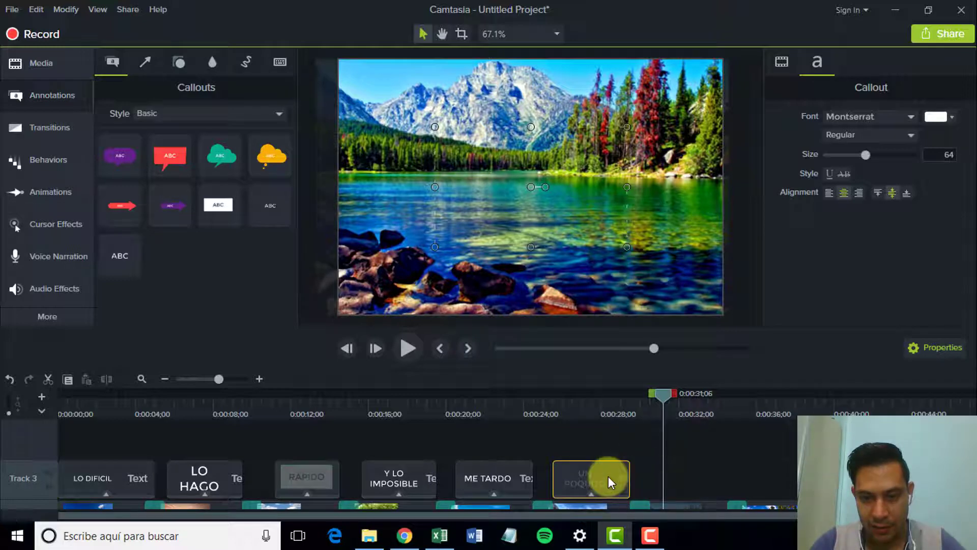
pyautogui.hotkey('ctrl', 'v')
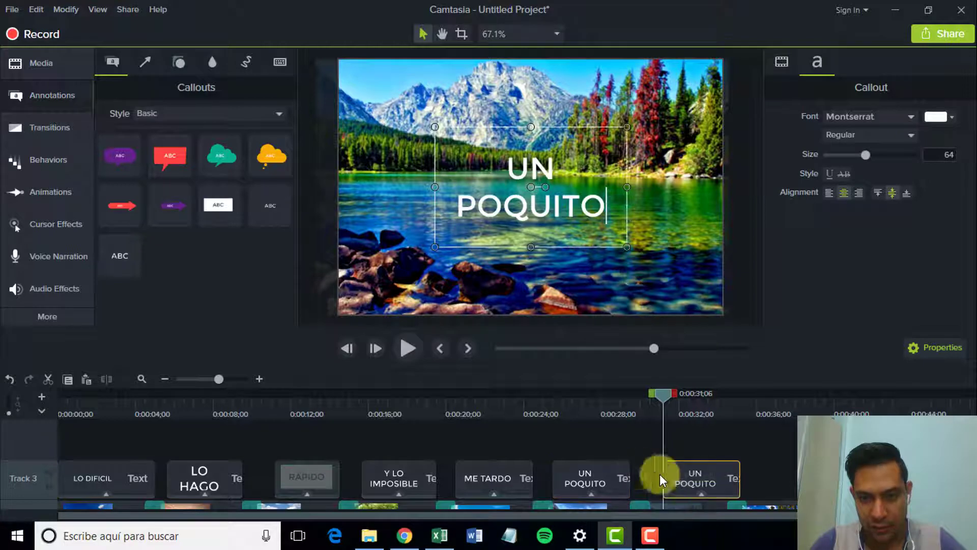
pyautogui.doubleClick(578, 208)
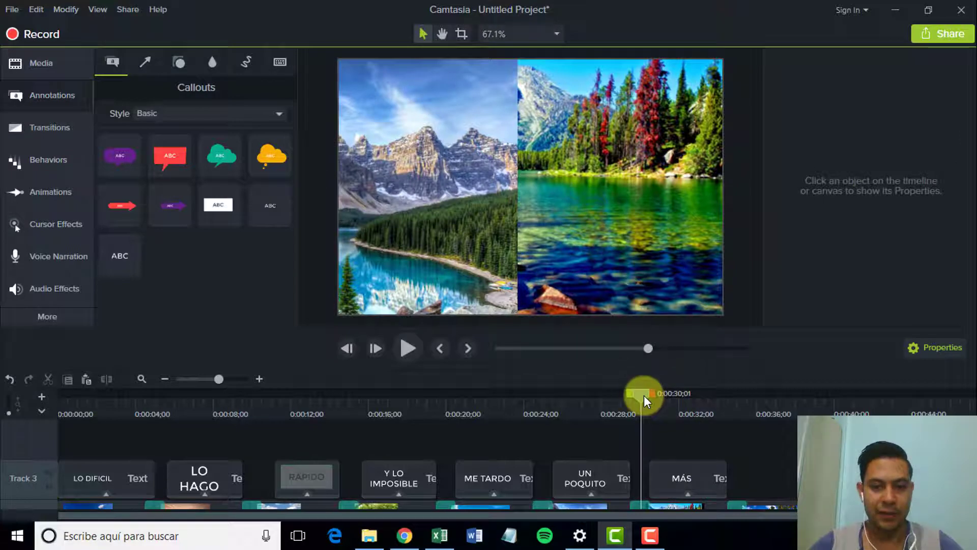
# Step: Play the slideshow from the start to check the captions over the images
pyautogui.moveTo(643, 395); pyautogui.dragTo(3, 441)
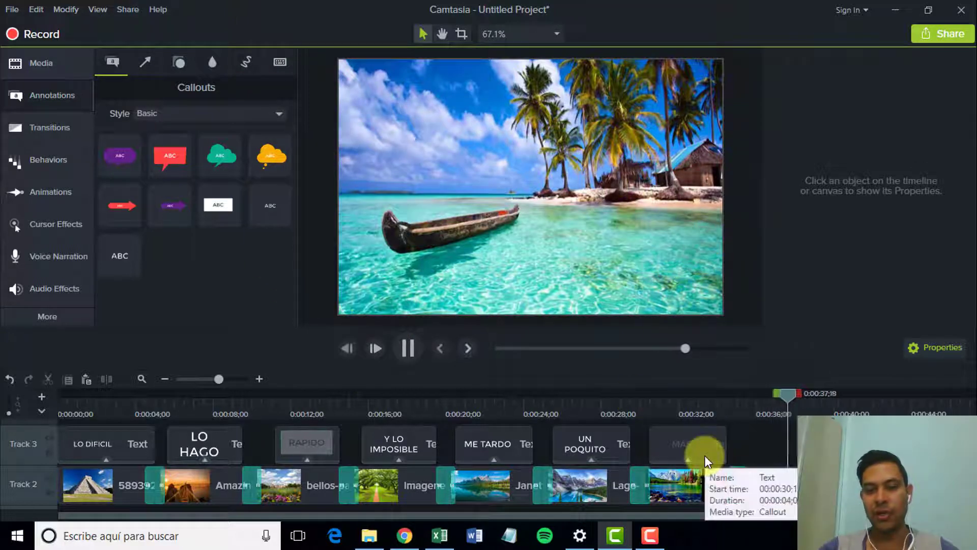
pyautogui.moveTo(811, 396); pyautogui.dragTo(263, 434)
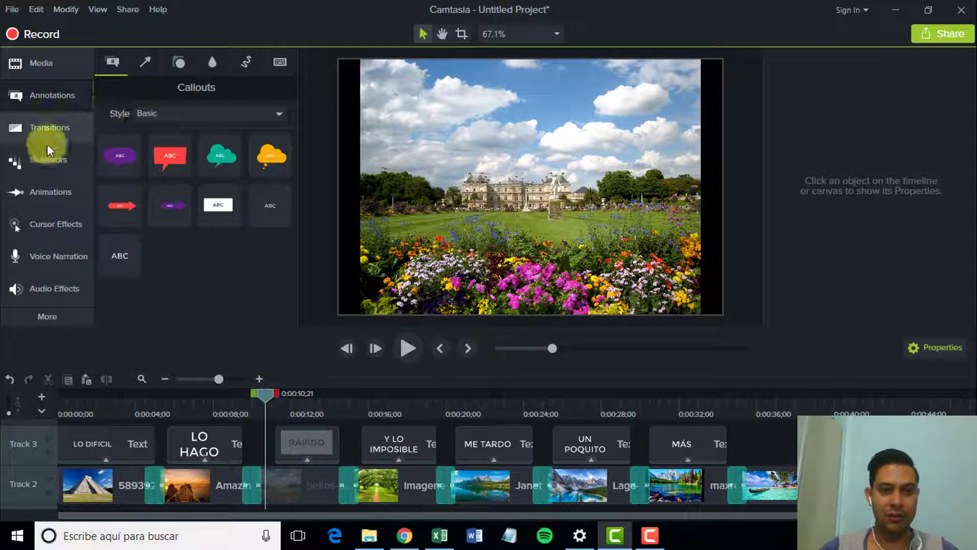
# Step: Apply the Drifting behavior to "LO DIFICIL", Fade to "LO HAGO" and Jump And Fall to "RÁPIDO"
pyautogui.click(42, 161)
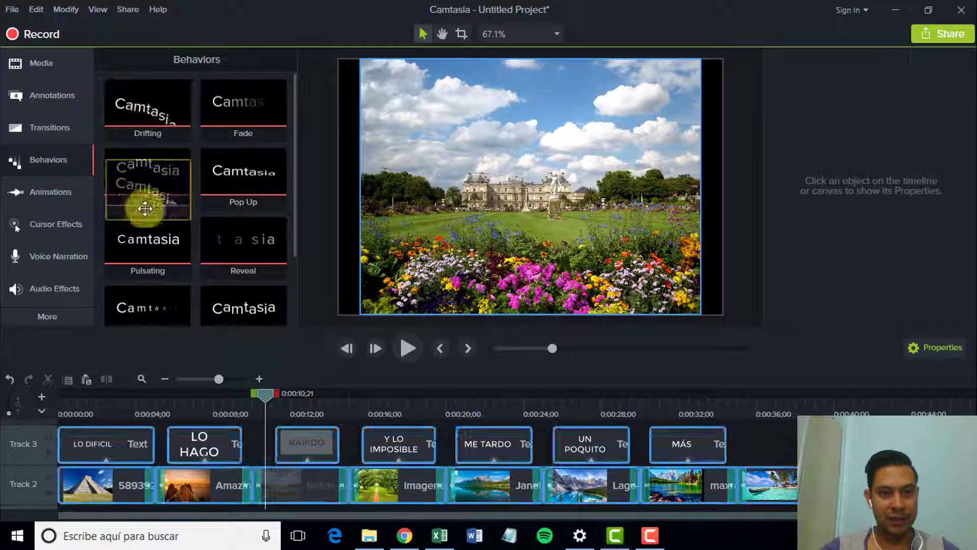
pyautogui.moveTo(145, 208); pyautogui.dragTo(117, 448)
pyautogui.moveTo(244, 103); pyautogui.dragTo(205, 448)
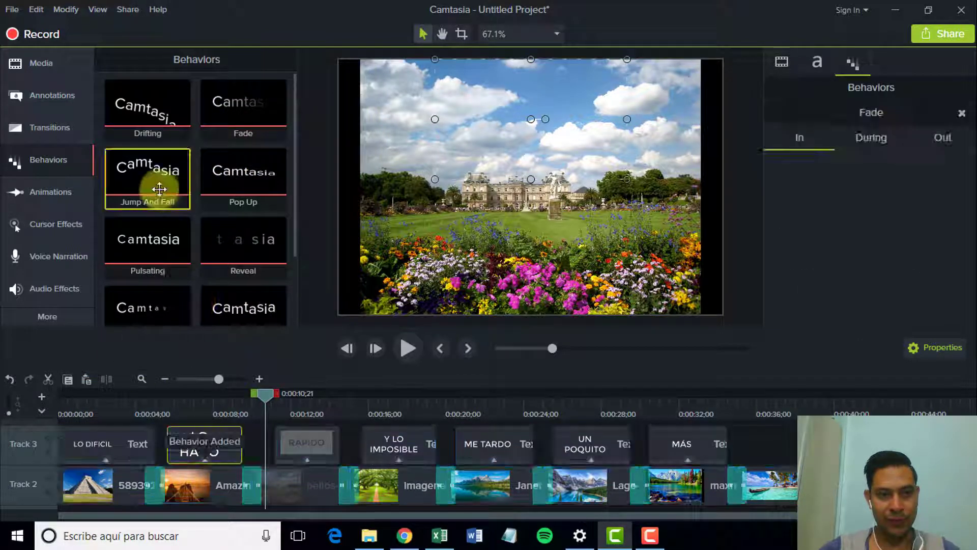
pyautogui.moveTo(156, 188); pyautogui.dragTo(319, 444)
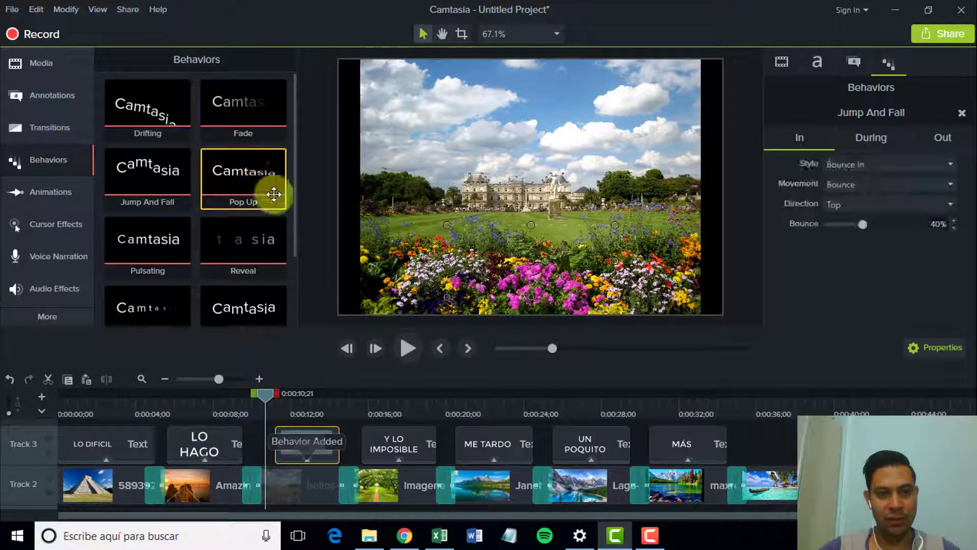
# Step: Apply the Pop Up behavior to "Y LO IMPOSIBLE", Pulsating to "ME TARDO", Reveal to "UN POQUITO" and Scale to "MÁS"
pyautogui.moveTo(273, 192); pyautogui.dragTo(404, 432)
pyautogui.moveTo(146, 236); pyautogui.dragTo(499, 441)
pyautogui.moveTo(234, 238); pyautogui.dragTo(429, 343)
pyautogui.scroll(-1, 154, 283)
pyautogui.moveTo(154, 284); pyautogui.dragTo(701, 439)
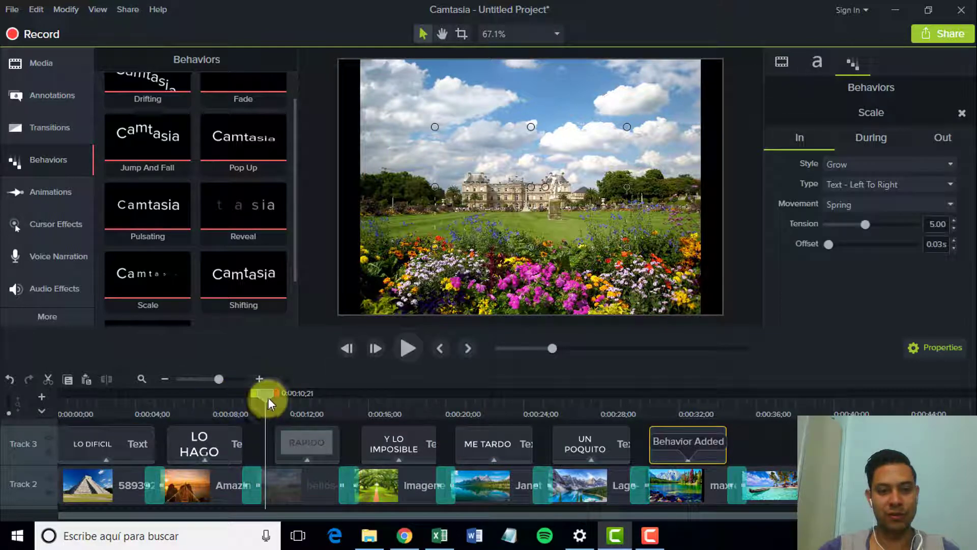
# Step: Preview the animated captions by playing the slideshow from the beginning
pyautogui.moveTo(268, 398); pyautogui.dragTo(36, 435)
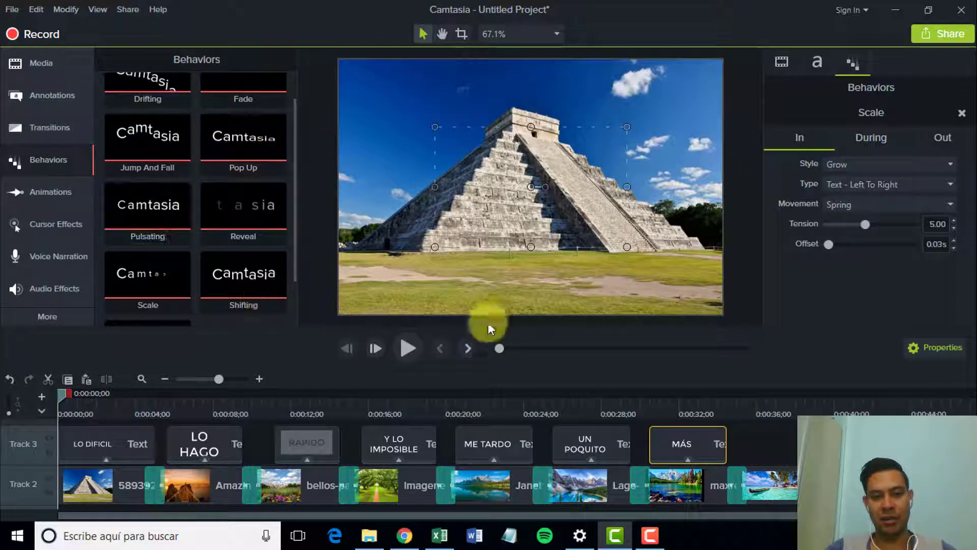
pyautogui.click(409, 353)
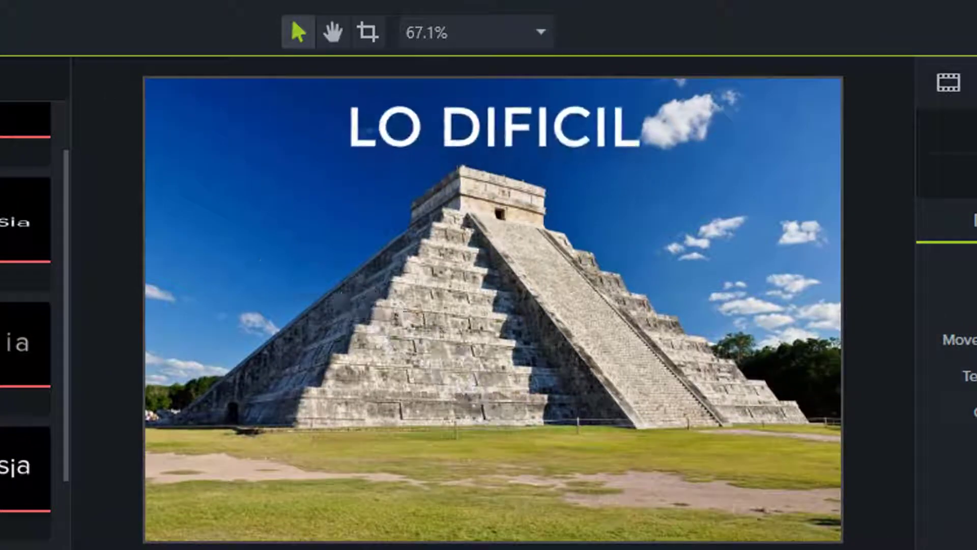